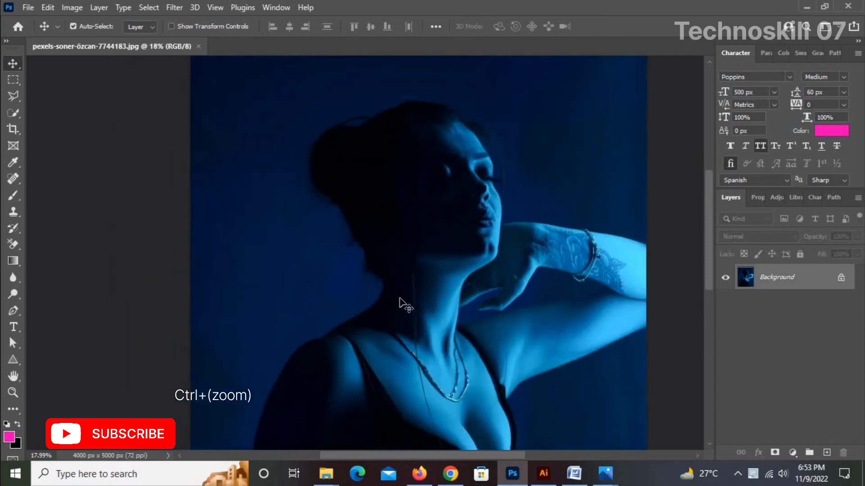
- Desaturate the blue-toned portrait photo to black and white
{"action": "scroll", "coordinate": [384, 269], "scroll_direction": "up", "scroll_amount": 5}
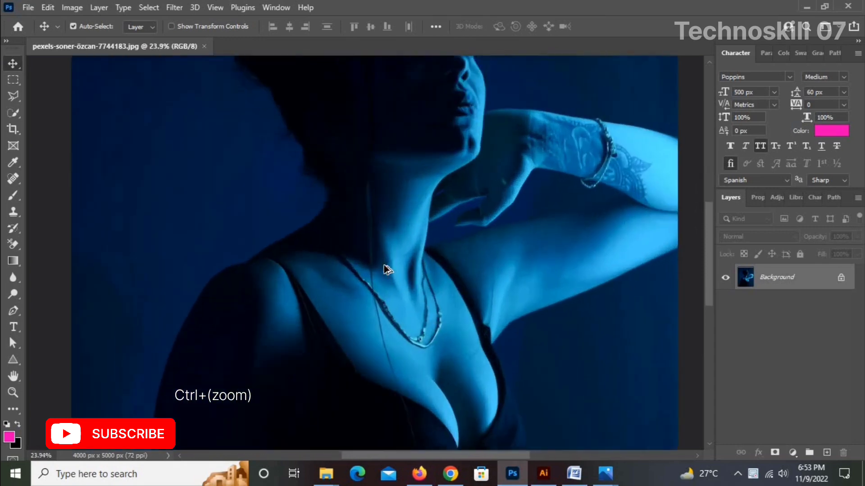
{"action": "scroll", "coordinate": [385, 270], "scroll_direction": "down", "scroll_amount": 5}
{"action": "scroll", "coordinate": [387, 273], "scroll_direction": "up", "scroll_amount": 1}
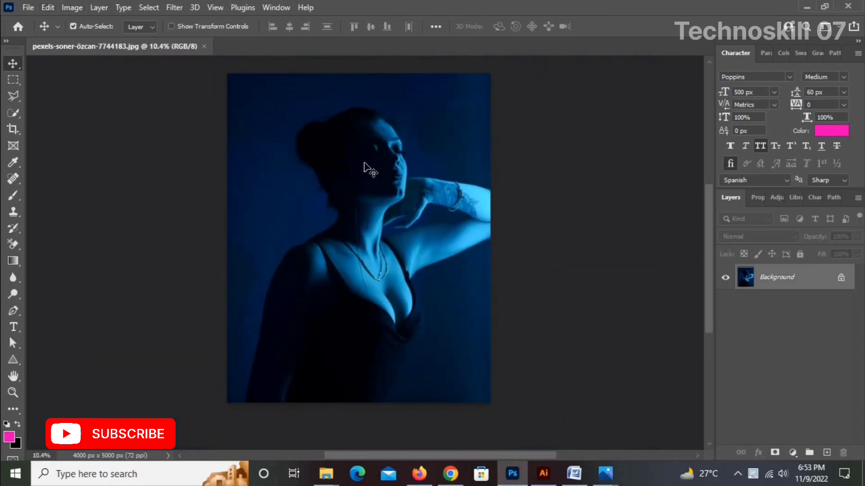
{"action": "left_click", "coordinate": [71, 8]}
{"action": "mouse_move", "coordinate": [83, 40]}
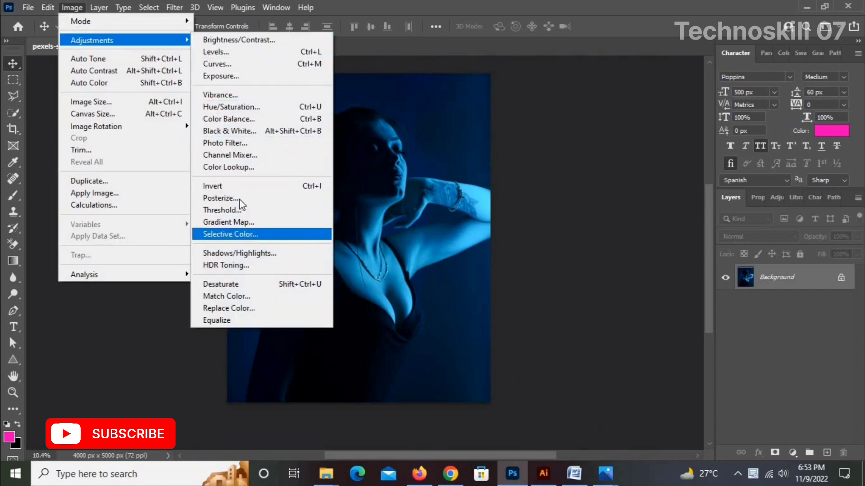
{"action": "left_click", "coordinate": [241, 284]}
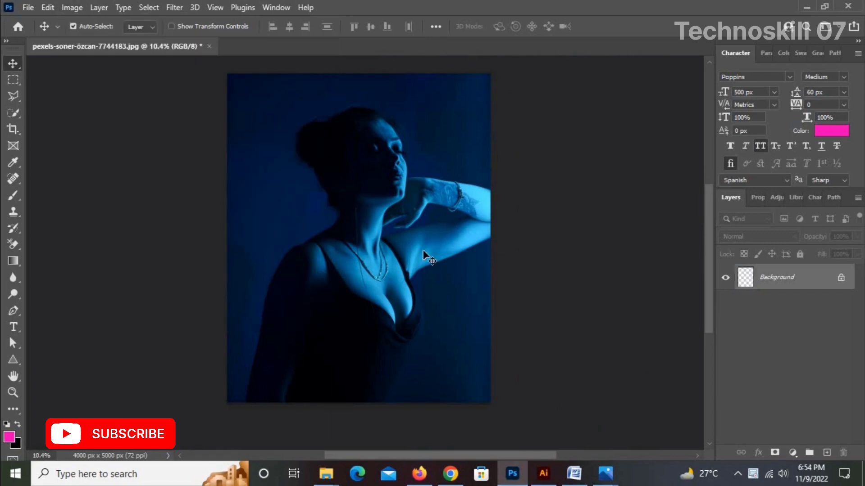
{"action": "left_click_drag", "start_coordinate": [354, 247], "coordinate": [322, 265]}
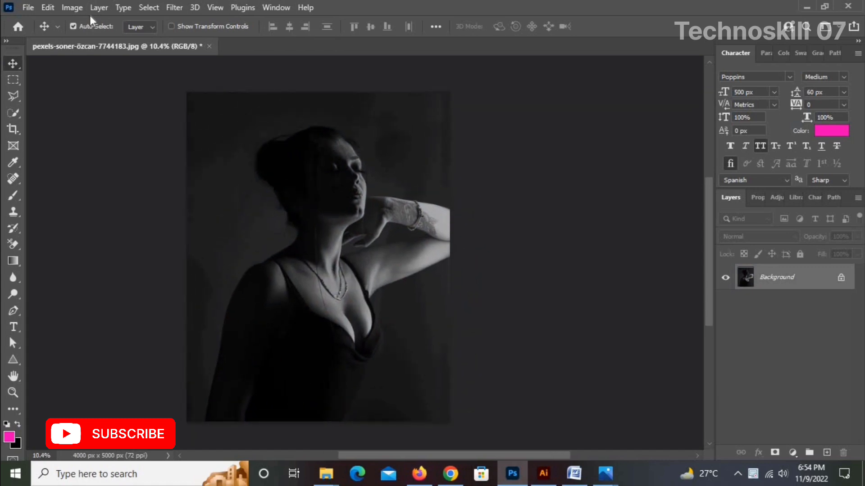
- Lower the photo's brightness slightly with a Brightness/Contrast adjustment
{"action": "left_click", "coordinate": [77, 9]}
{"action": "mouse_move", "coordinate": [115, 41]}
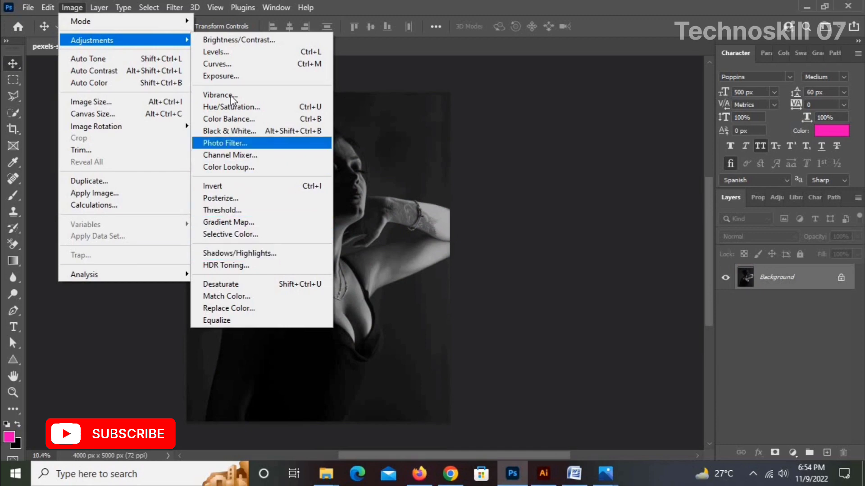
{"action": "left_click", "coordinate": [242, 40]}
{"action": "left_click_drag", "start_coordinate": [401, 100], "coordinate": [565, 154]}
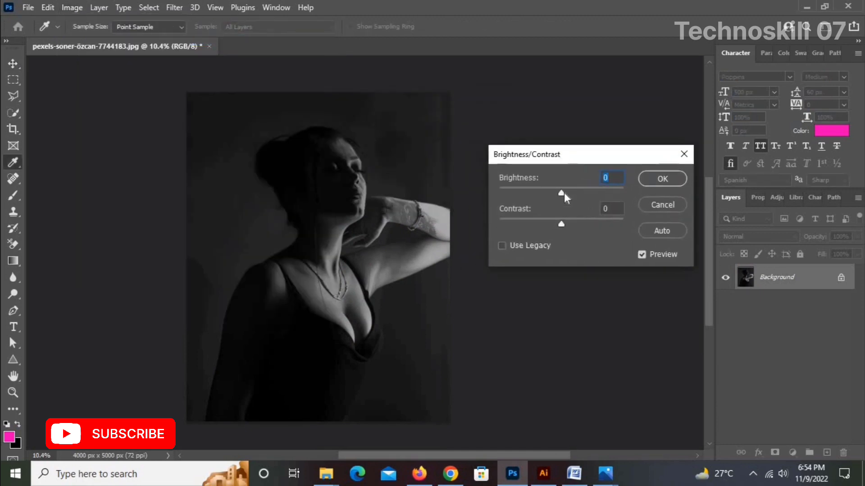
{"action": "mouse_move", "coordinate": [561, 193]}
{"action": "left_mouse_down"}
{"action": "mouse_move", "coordinate": [540, 196]}
{"action": "mouse_move", "coordinate": [558, 195]}
{"action": "left_mouse_up"}
{"action": "key", "text": "Return"}
- Apply another Brightness/Contrast adjustment to the photo with the contrast set to 54
{"action": "left_click", "coordinate": [72, 8]}
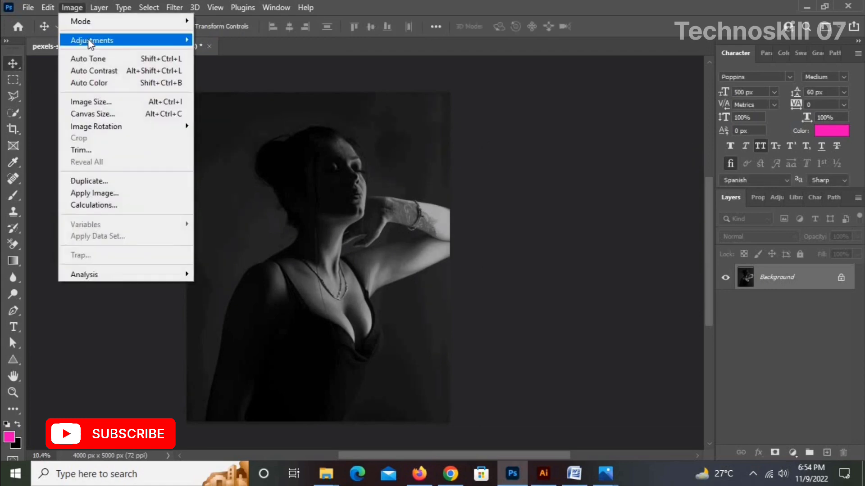
{"action": "mouse_move", "coordinate": [135, 40]}
{"action": "left_click", "coordinate": [226, 40]}
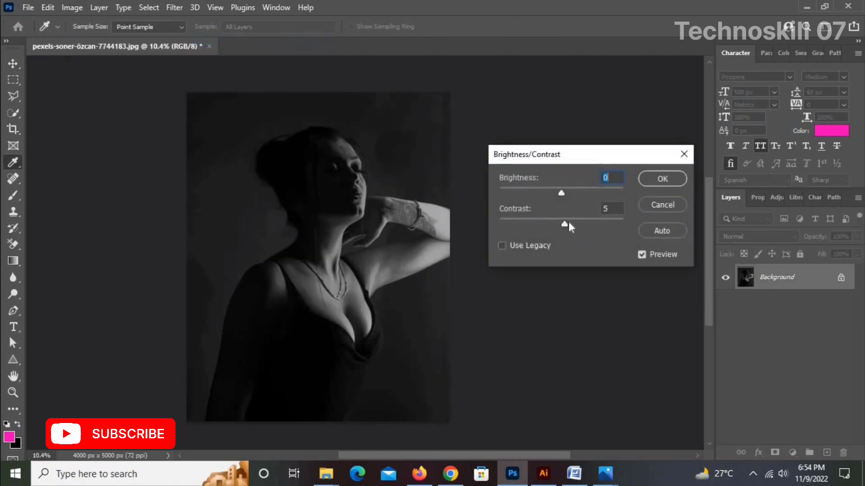
{"action": "left_click_drag", "start_coordinate": [568, 222], "coordinate": [610, 222]}
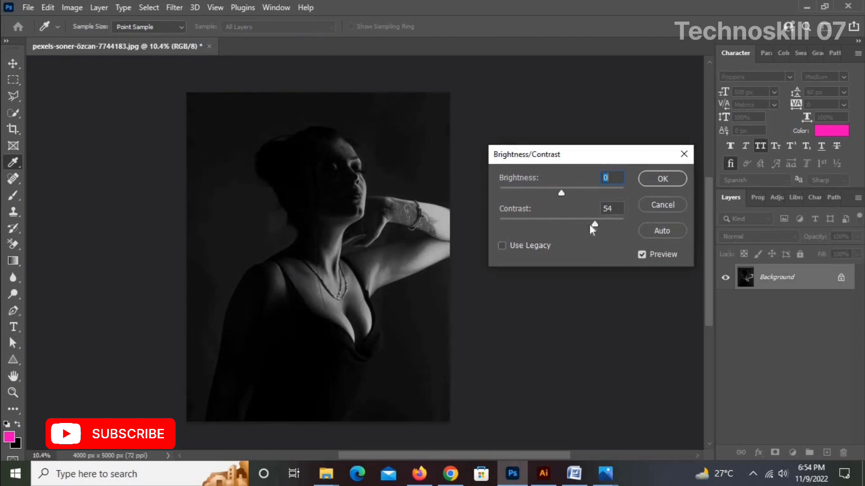
{"action": "key", "text": "Return"}
- Examine the black-and-white portrait's tones up close, at reduced size and in full-screen view
{"action": "left_click_drag", "start_coordinate": [283, 220], "coordinate": [378, 157]}
{"action": "scroll", "coordinate": [377, 157], "scroll_direction": "down", "scroll_amount": 3}
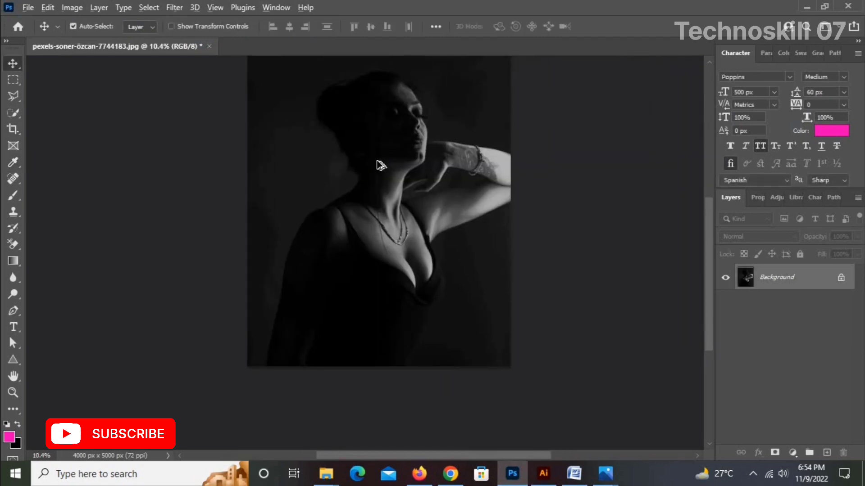
{"action": "scroll", "coordinate": [374, 207], "scroll_direction": "up", "scroll_amount": 3}
{"action": "scroll", "coordinate": [370, 260], "scroll_direction": "down", "scroll_amount": 1}
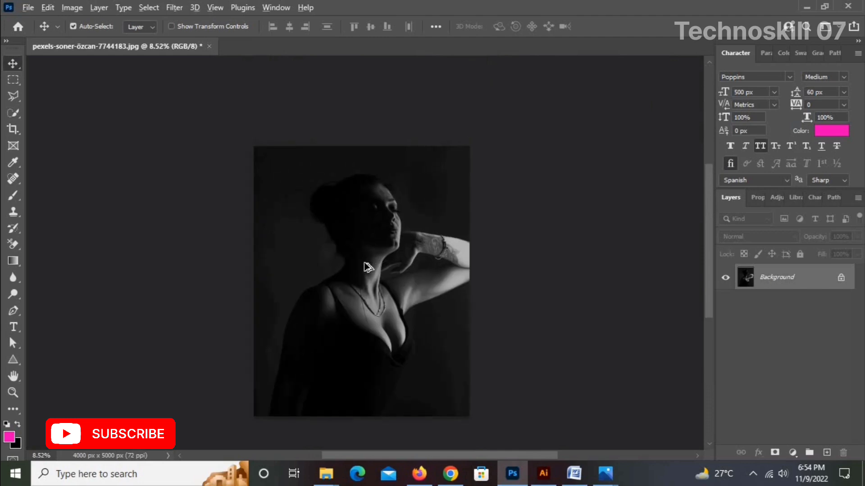
{"action": "scroll", "coordinate": [368, 261], "scroll_direction": "up", "scroll_amount": 2}
{"action": "scroll", "coordinate": [367, 257], "scroll_direction": "down", "scroll_amount": 1}
{"action": "scroll", "coordinate": [378, 260], "scroll_direction": "up", "scroll_amount": 1}
{"action": "scroll", "coordinate": [387, 261], "scroll_direction": "down", "scroll_amount": 1}
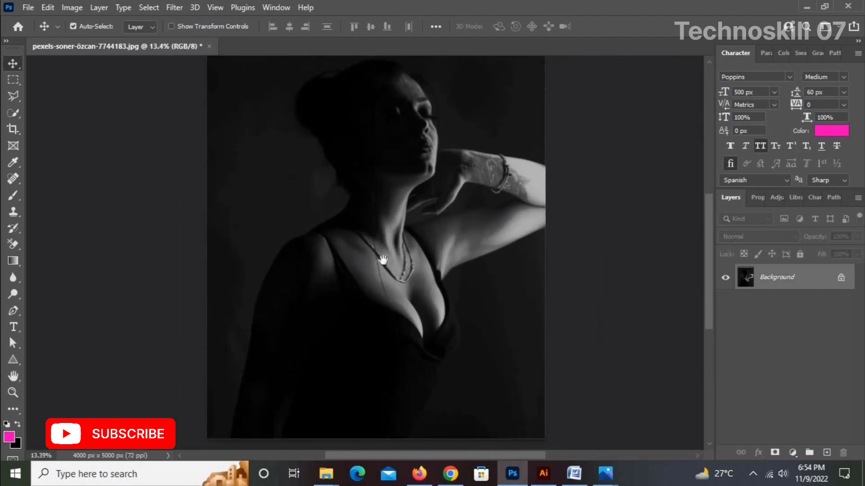
{"action": "key", "text": "f"}
{"action": "key", "text": "f"}
{"action": "scroll", "coordinate": [470, 214], "scroll_direction": "up", "scroll_amount": 3}
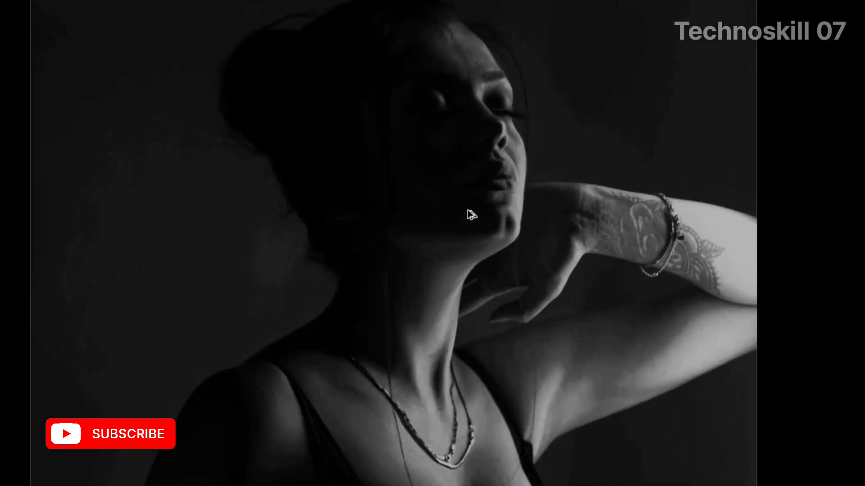
{"action": "scroll", "coordinate": [473, 212], "scroll_direction": "down", "scroll_amount": 4}
{"action": "key", "text": "f"}
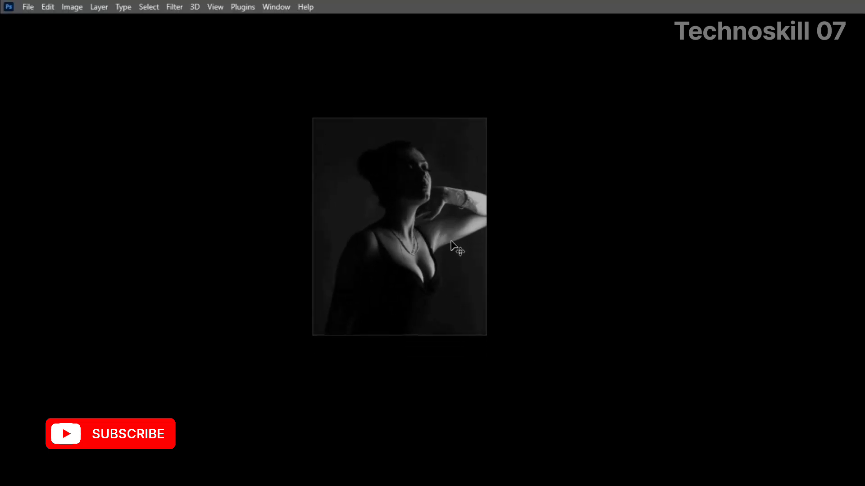
{"action": "scroll", "coordinate": [378, 251], "scroll_direction": "up", "scroll_amount": 1}
{"action": "scroll", "coordinate": [378, 252], "scroll_direction": "up", "scroll_amount": 2}
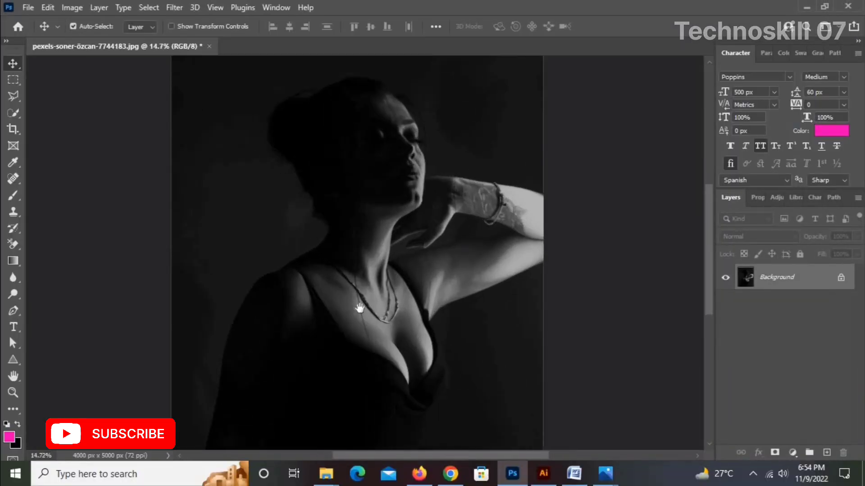
- Select a triangular area around the woman's head with the Polygonal Lasso, its apex above the hair and its base at the neck
{"action": "left_click", "coordinate": [14, 99]}
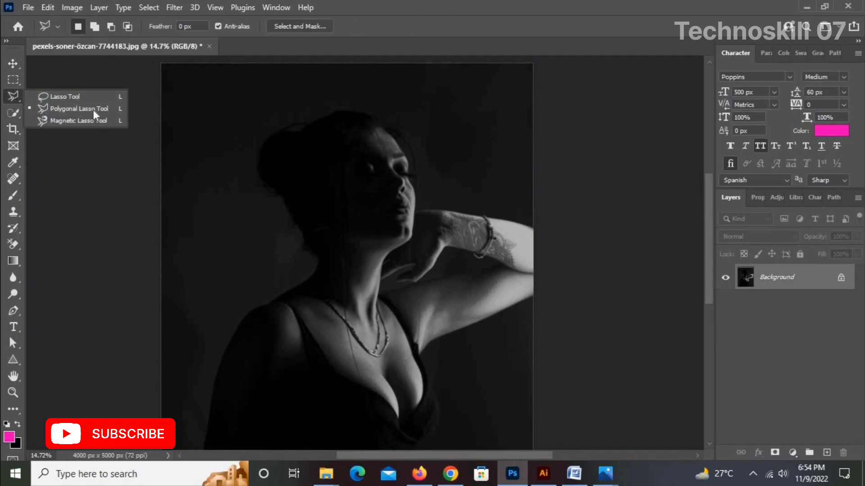
{"action": "scroll", "coordinate": [341, 153], "scroll_direction": "down", "scroll_amount": 3}
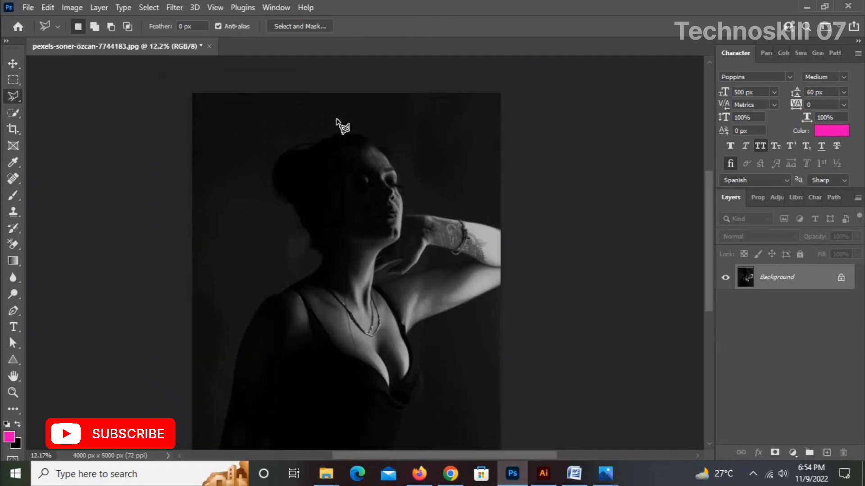
{"action": "scroll", "coordinate": [374, 166], "scroll_direction": "up", "scroll_amount": 1}
{"action": "left_click_drag", "start_coordinate": [371, 167], "coordinate": [399, 111]}
{"action": "left_click_drag", "start_coordinate": [379, 73], "coordinate": [367, 97]}
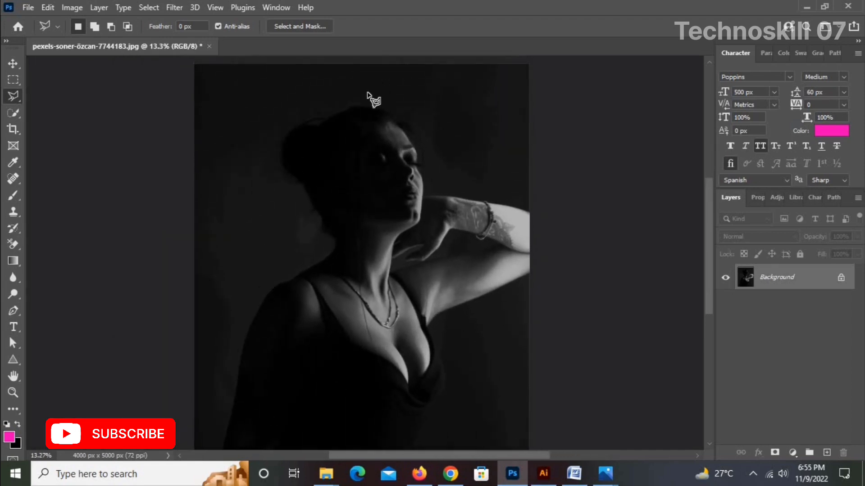
{"action": "left_click", "coordinate": [361, 95]}
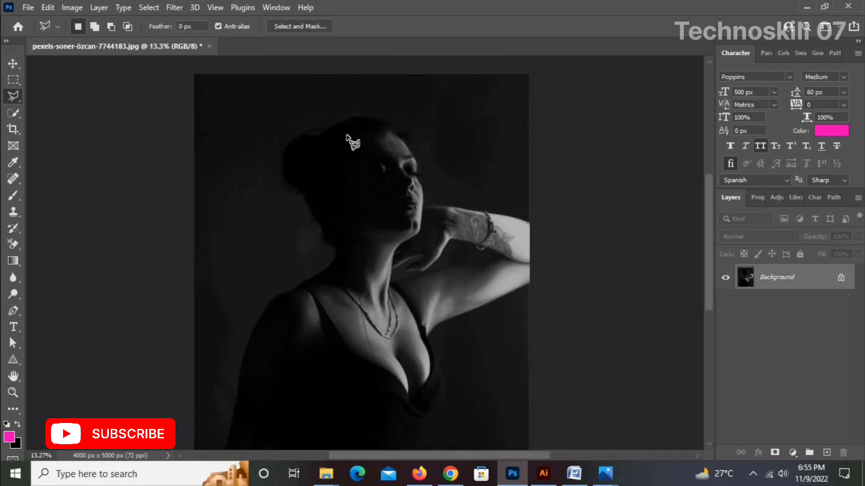
{"action": "left_click", "coordinate": [273, 246]}
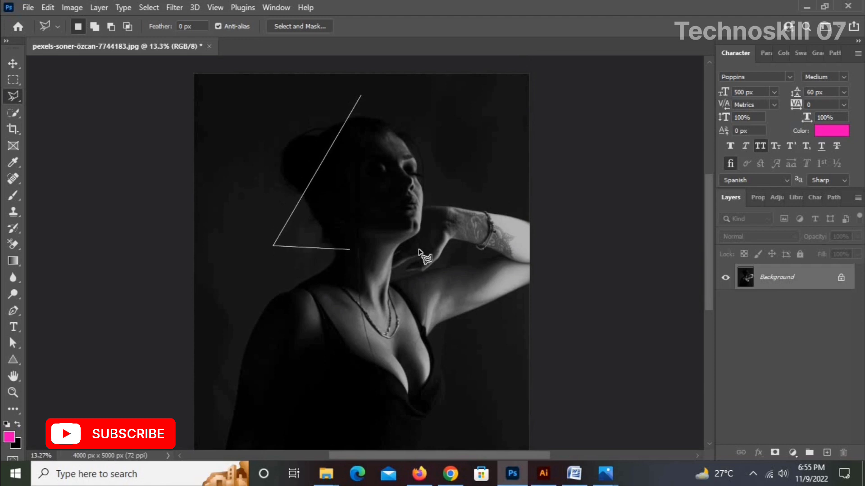
{"action": "left_click", "coordinate": [449, 245]}
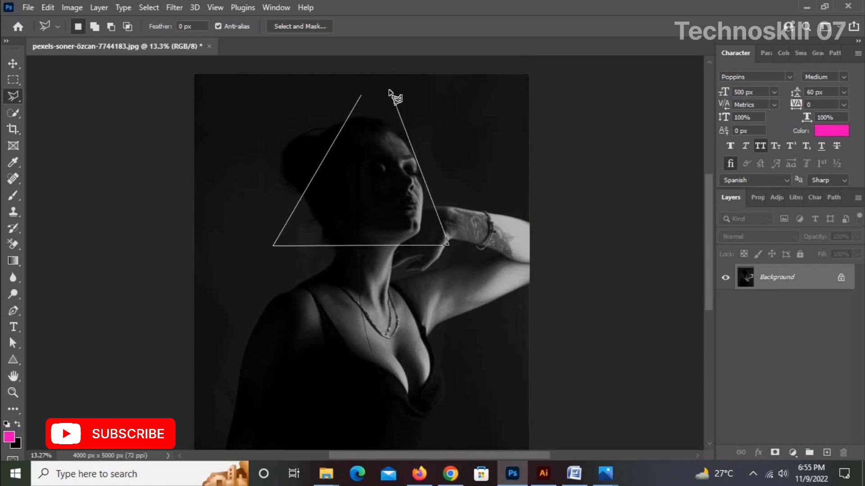
{"action": "left_click", "coordinate": [363, 96]}
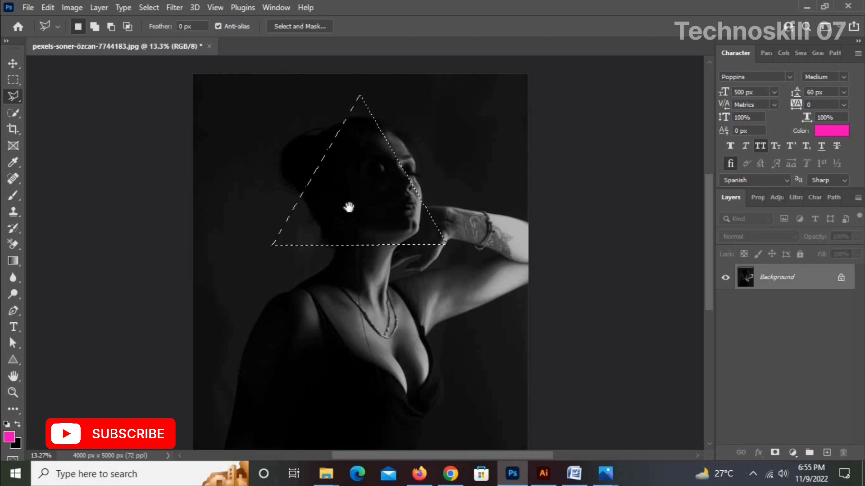
{"action": "scroll", "coordinate": [430, 194], "scroll_direction": "right", "scroll_amount": 1}
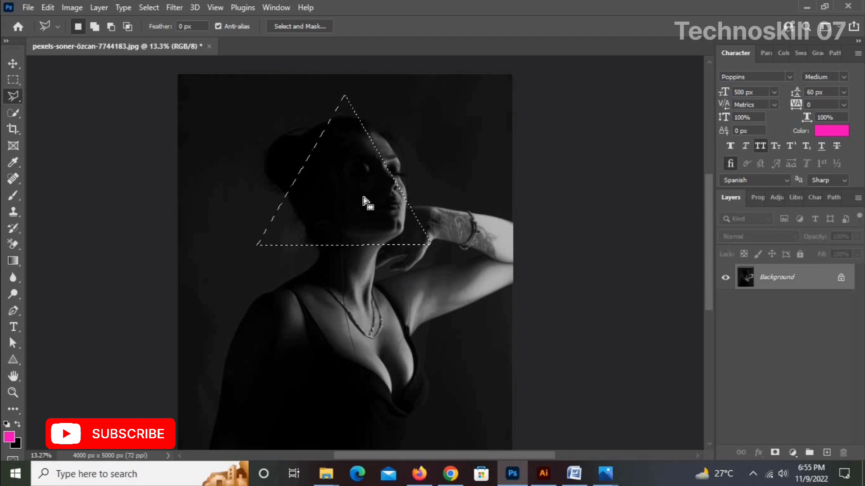
- Add a new layer and configure a 20 px stroke for the triangular selection, located at the center of its edge
{"action": "left_click", "coordinate": [826, 453]}
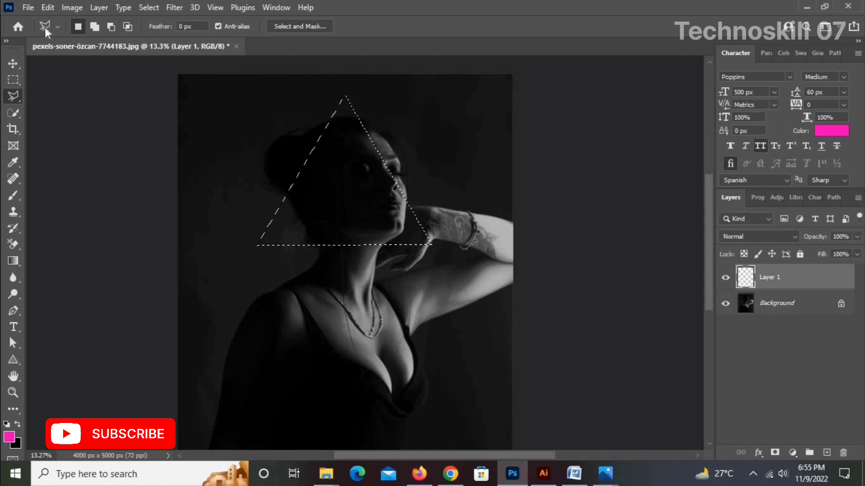
{"action": "left_click", "coordinate": [47, 8]}
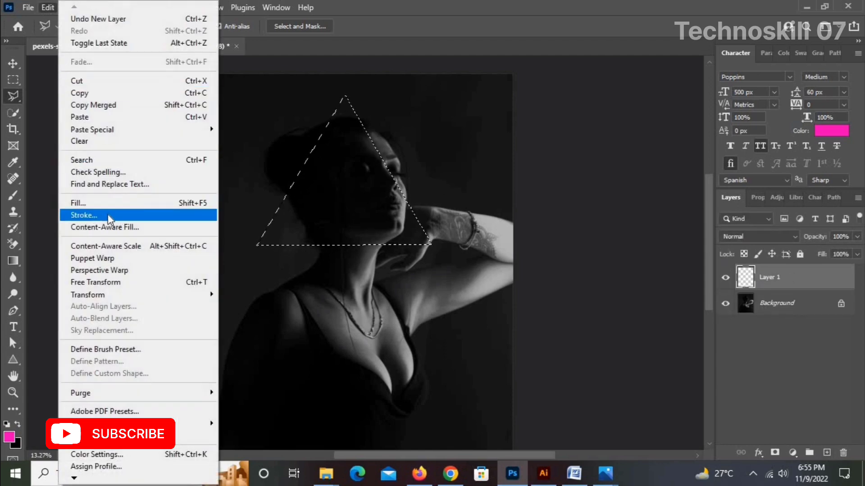
{"action": "left_click", "coordinate": [123, 215]}
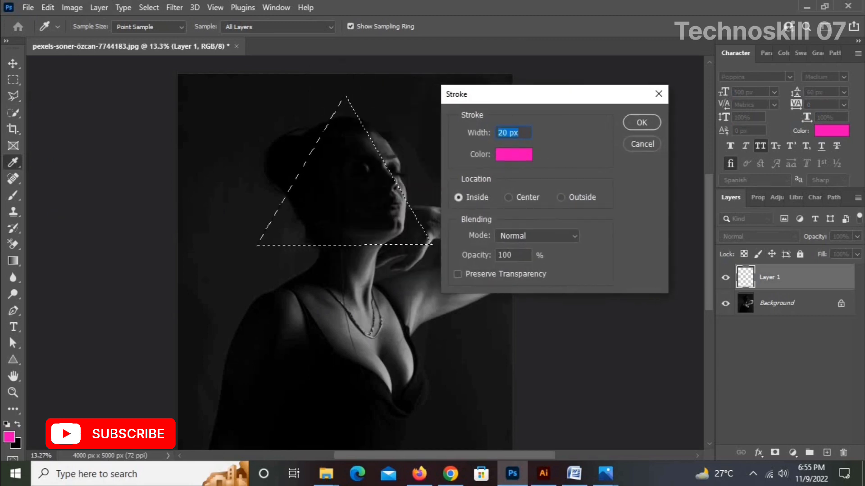
{"action": "key", "text": "Up"}
{"action": "key", "text": "Up"}
{"action": "key", "text": "Up"}
{"action": "key", "text": "Up"}
{"action": "key", "text": "Up"}
{"action": "key", "text": "Up"}
{"action": "key", "text": "Up"}
{"action": "key", "text": "Up"}
{"action": "key", "text": "Up"}
{"action": "key", "text": "Up"}
{"action": "key", "text": "Down"}
{"action": "key", "text": "Down"}
{"action": "key", "text": "Down"}
{"action": "key", "text": "Down"}
{"action": "key", "text": "Down"}
{"action": "key", "text": "Down"}
{"action": "key", "text": "Down"}
{"action": "key", "text": "Down"}
{"action": "left_click", "coordinate": [508, 197]}
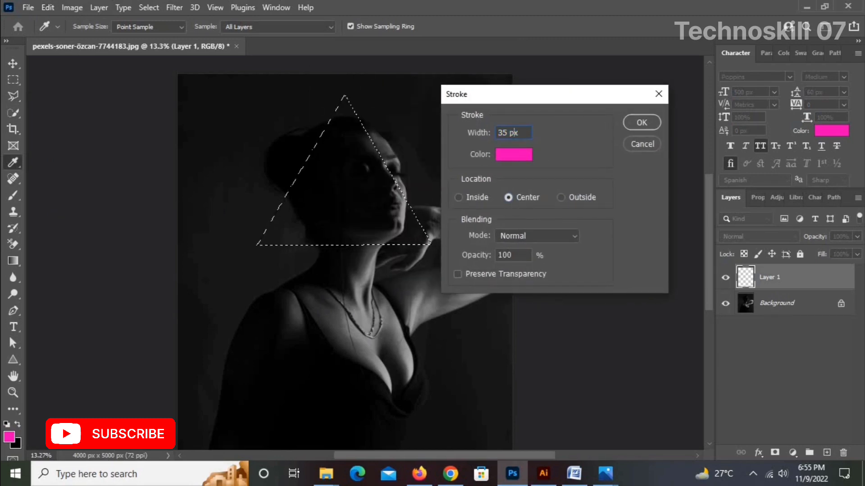
{"action": "key", "text": "Down"}
{"action": "key", "text": "Down"}
{"action": "key", "text": "Down"}
{"action": "key", "text": "Down"}
{"action": "key", "text": "Down"}
{"action": "key", "text": "Down"}
{"action": "key", "text": "Down"}
- Set the stroke color to pink ed00c3 and apply the stroke to the triangle
{"action": "left_click", "coordinate": [513, 154]}
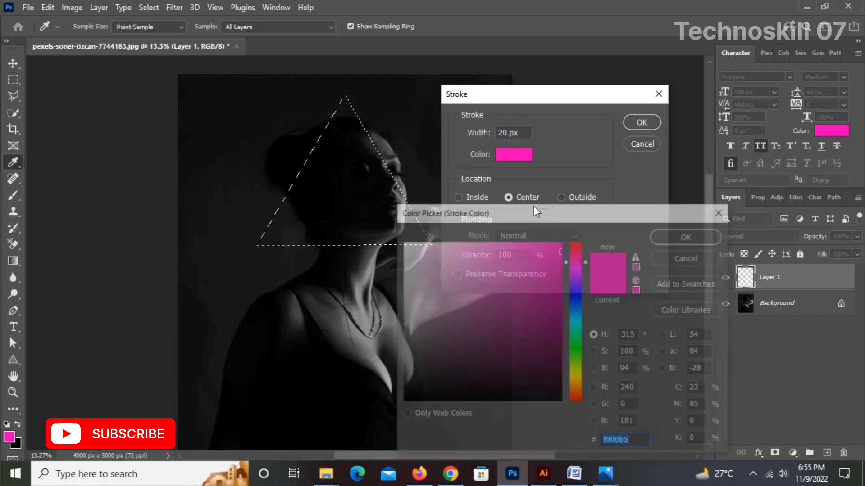
{"action": "left_click_drag", "start_coordinate": [580, 270], "coordinate": [569, 251]}
{"action": "left_click", "coordinate": [577, 263]}
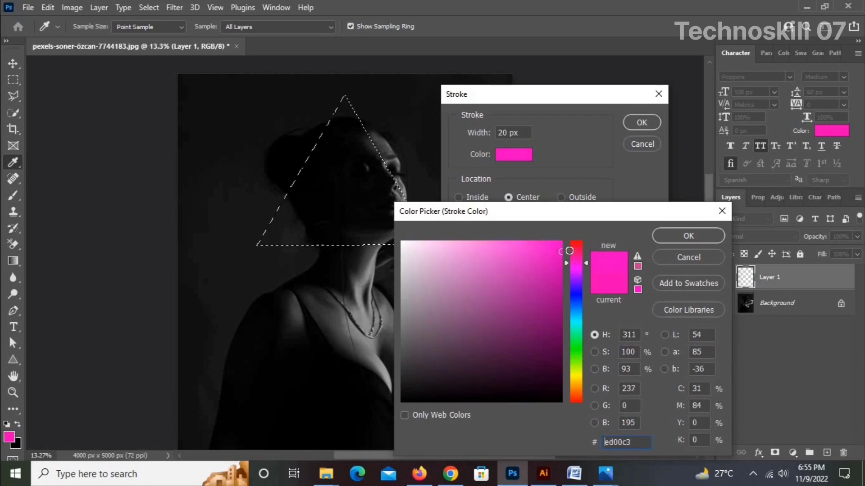
{"action": "left_click", "coordinate": [670, 236]}
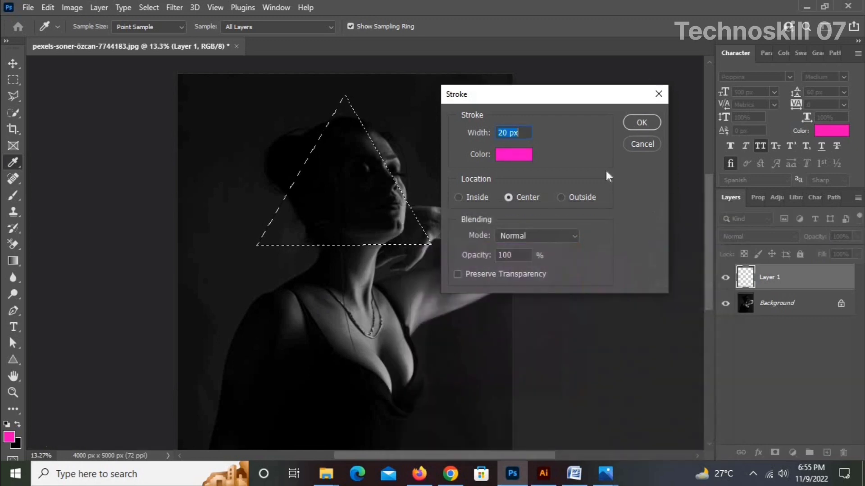
{"action": "left_click", "coordinate": [642, 122]}
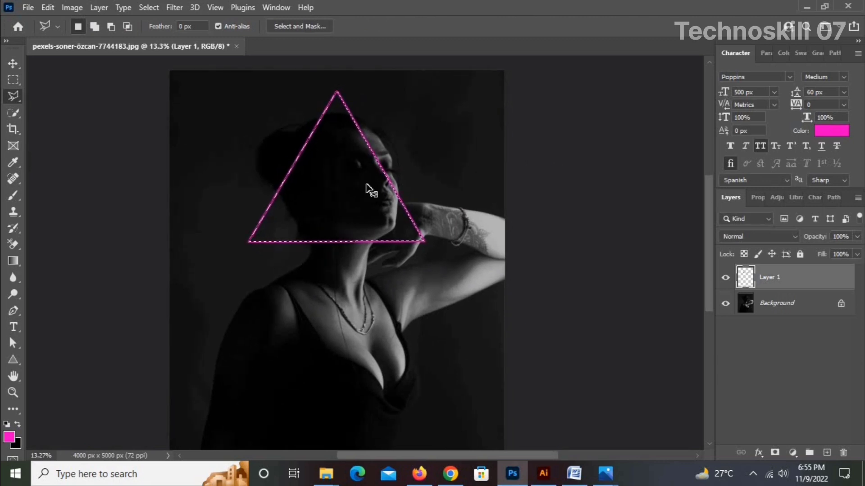
- Deselect the selection and move the pink triangle slightly right so that it frames the woman's face
{"action": "key", "text": "ctrl+d"}
{"action": "key", "text": "v"}
{"action": "left_click_drag", "start_coordinate": [376, 184], "coordinate": [399, 191]}
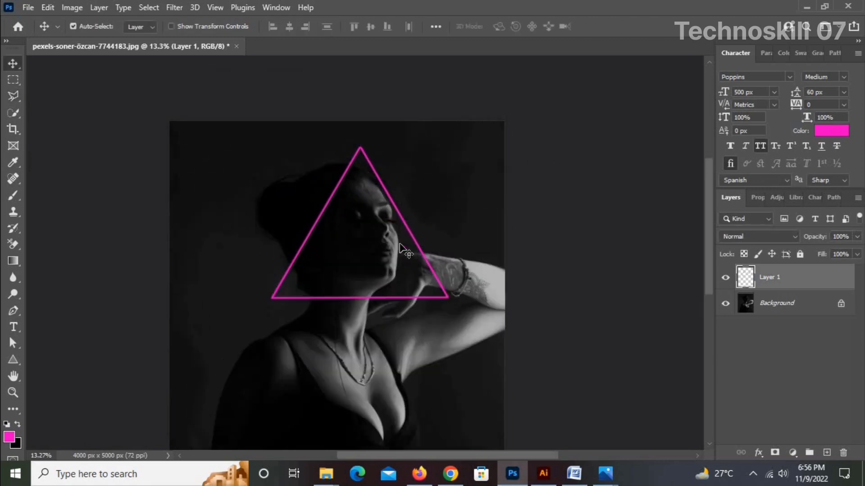
{"action": "left_click_drag", "start_coordinate": [430, 273], "coordinate": [345, 228]}
{"action": "scroll", "coordinate": [303, 223], "scroll_direction": "down", "scroll_amount": 6}
{"action": "scroll", "coordinate": [302, 225], "scroll_direction": "up", "scroll_amount": 5}
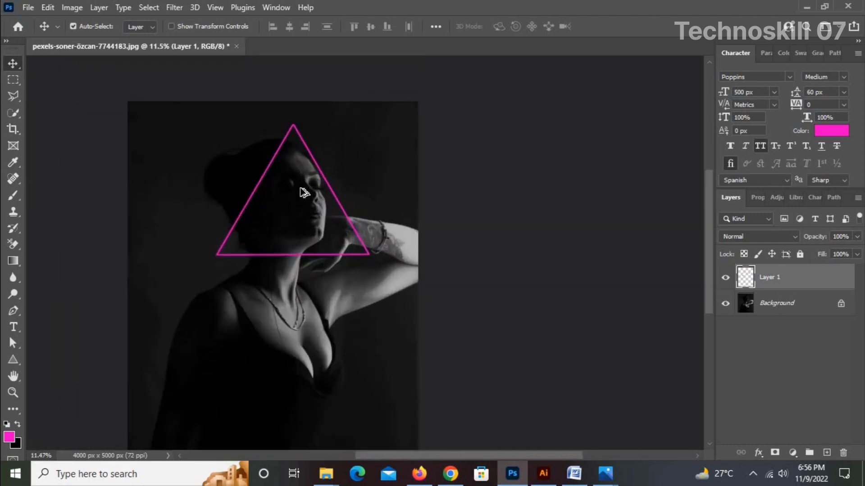
{"action": "scroll", "coordinate": [303, 193], "scroll_direction": "up", "scroll_amount": 2}
{"action": "scroll", "coordinate": [367, 270], "scroll_direction": "down", "scroll_amount": 2}
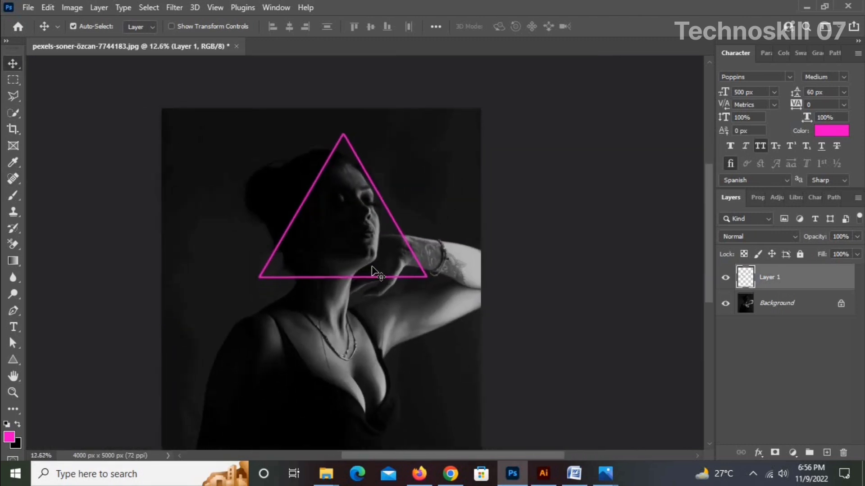
- Open the triangle layer's style settings and enable a white Inner Glow at 100% opacity, sourced from the center
{"action": "scroll", "coordinate": [376, 273], "scroll_direction": "up", "scroll_amount": 1}
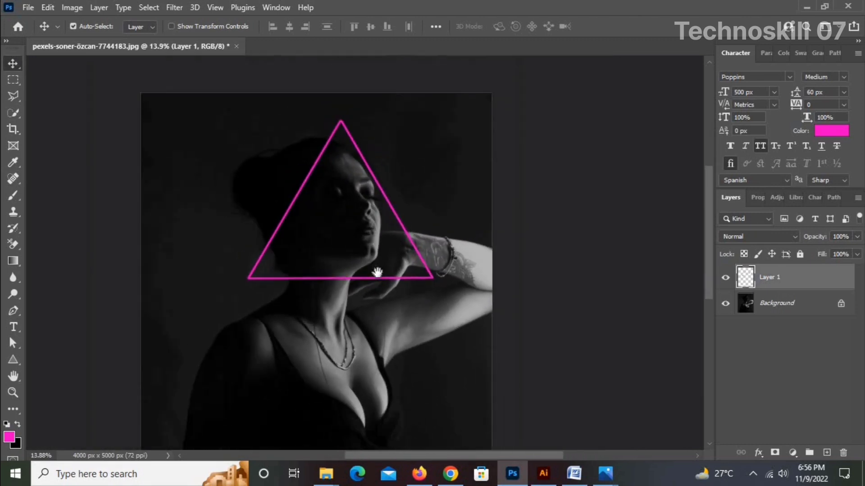
{"action": "double_click", "coordinate": [808, 280]}
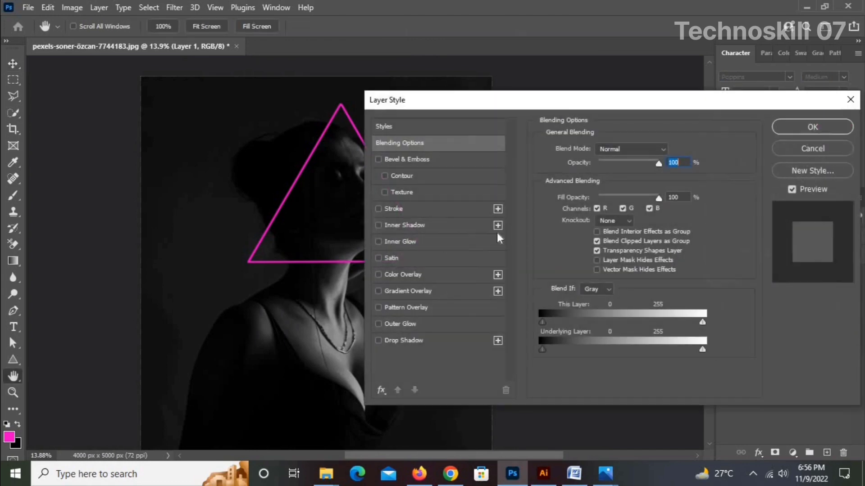
{"action": "left_click_drag", "start_coordinate": [319, 210], "coordinate": [195, 204]}
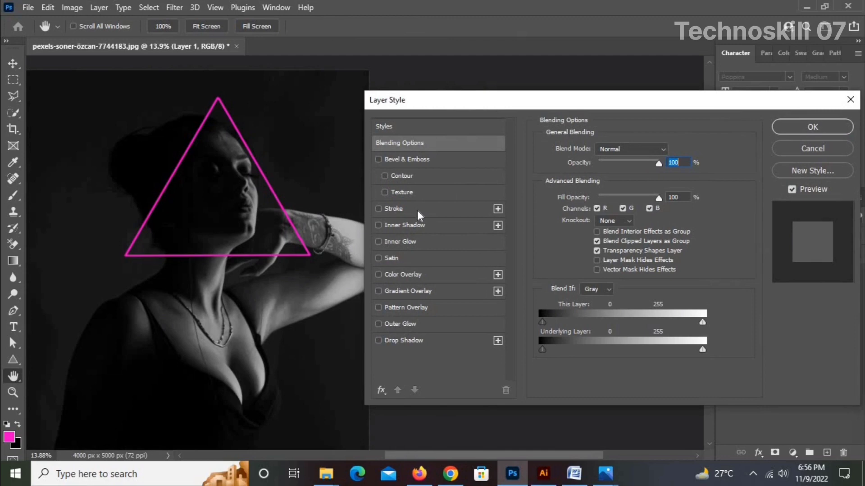
{"action": "left_click", "coordinate": [432, 240]}
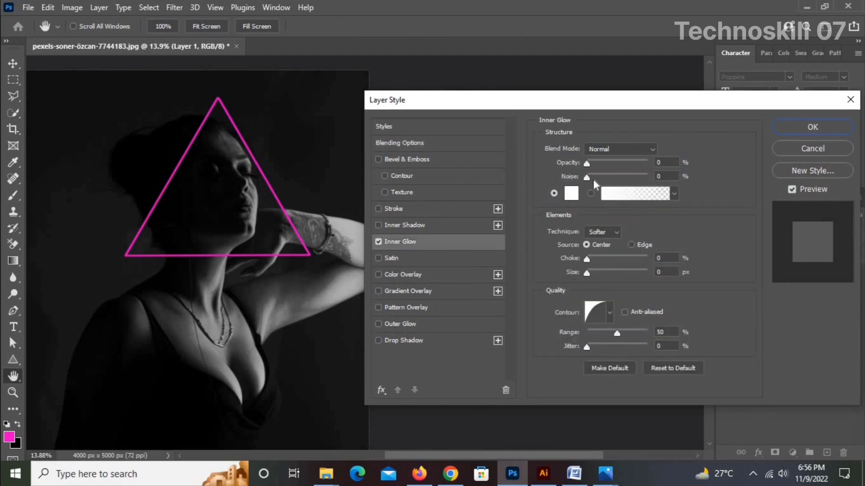
{"action": "left_click_drag", "start_coordinate": [587, 163], "coordinate": [655, 165]}
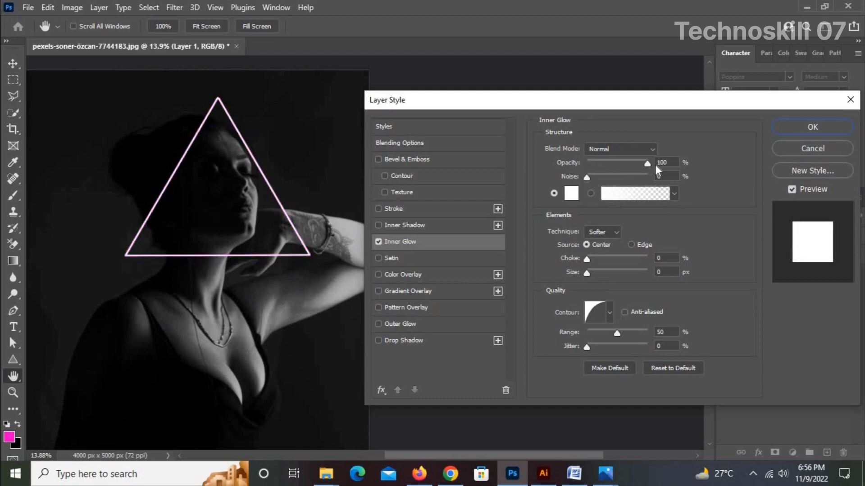
- Adjust the Inner Glow size to 23 px so the triangle's line has a white core with pink edges
{"action": "left_click_drag", "start_coordinate": [588, 272], "coordinate": [638, 266]}
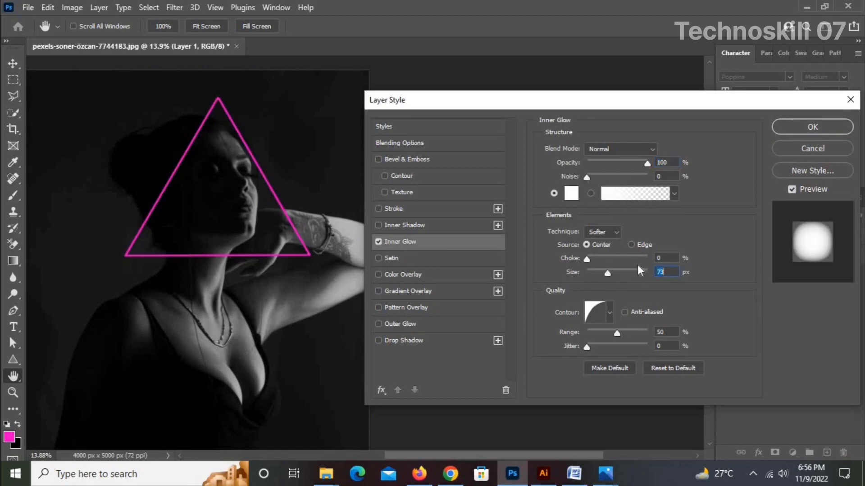
{"action": "left_click", "coordinate": [596, 273]}
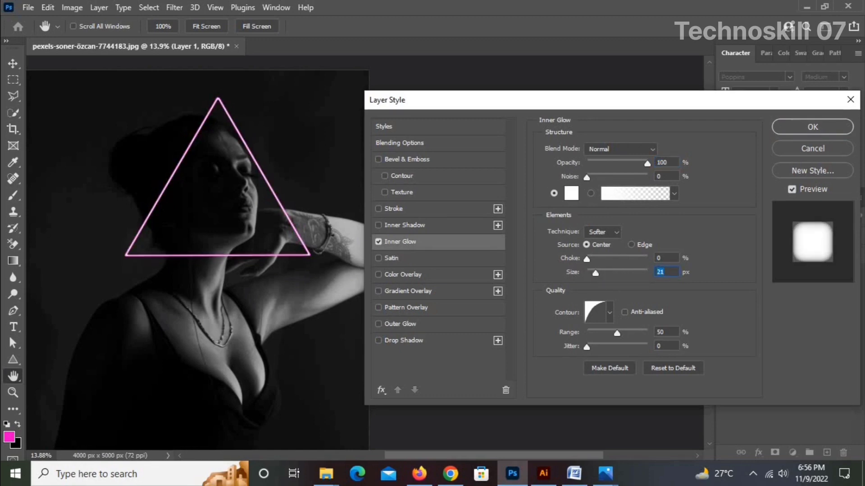
{"action": "key", "text": "Down"}
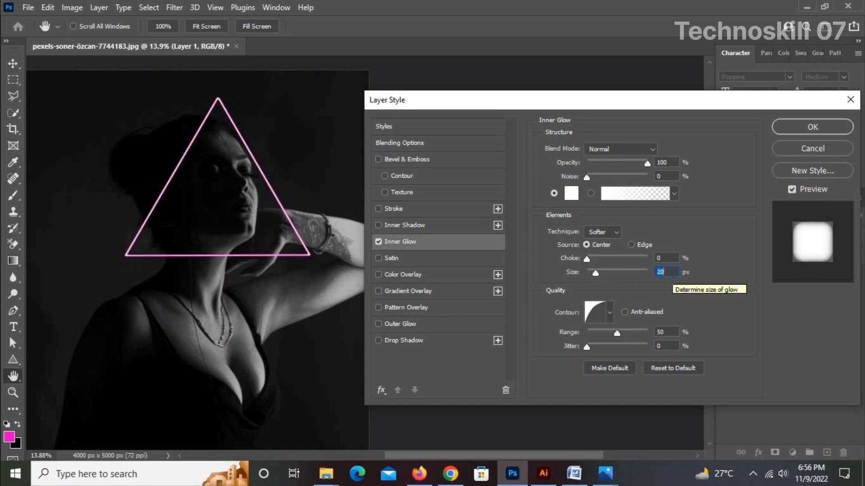
{"action": "key", "text": "Up"}
{"action": "key", "text": "Up"}
{"action": "key", "text": "Up"}
{"action": "key", "text": "Up"}
{"action": "key", "text": "Up"}
{"action": "key", "text": "Up"}
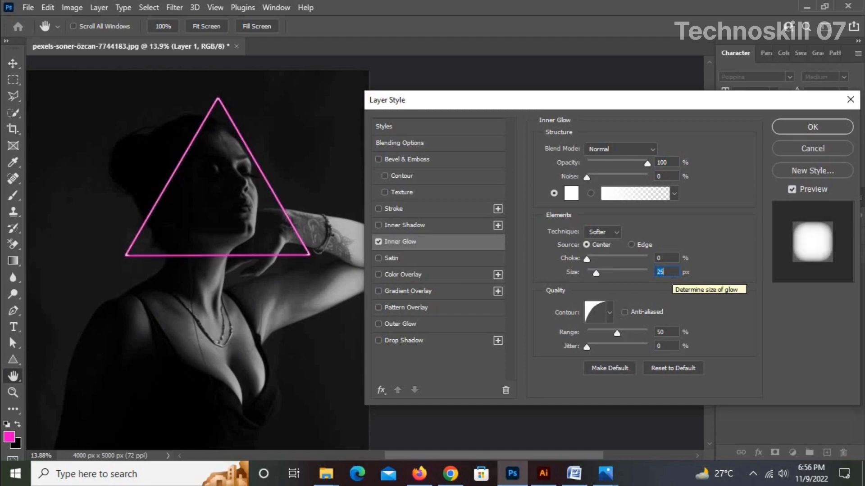
{"action": "key", "text": "Down"}
{"action": "key", "text": "Down"}
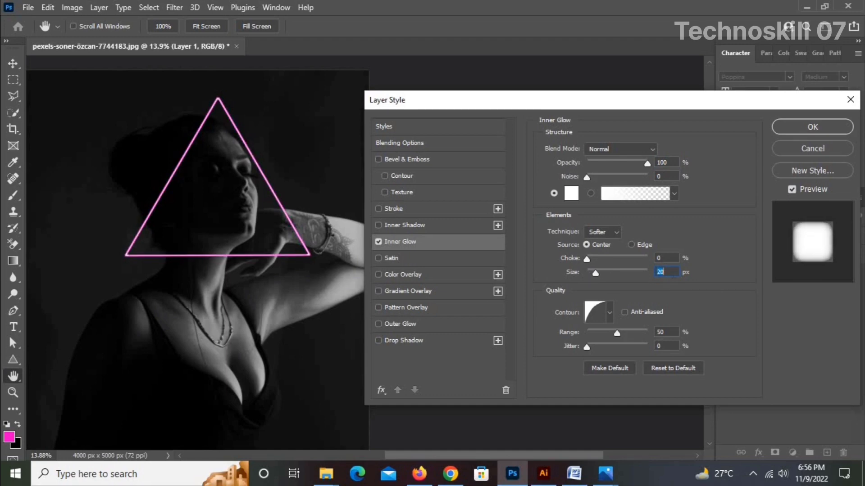
{"action": "key", "text": "Down"}
{"action": "key", "text": "Down"}
{"action": "key", "text": "Down"}
{"action": "key", "text": "Down"}
{"action": "key", "text": "Down"}
{"action": "key", "text": "Up"}
{"action": "key", "text": "Up"}
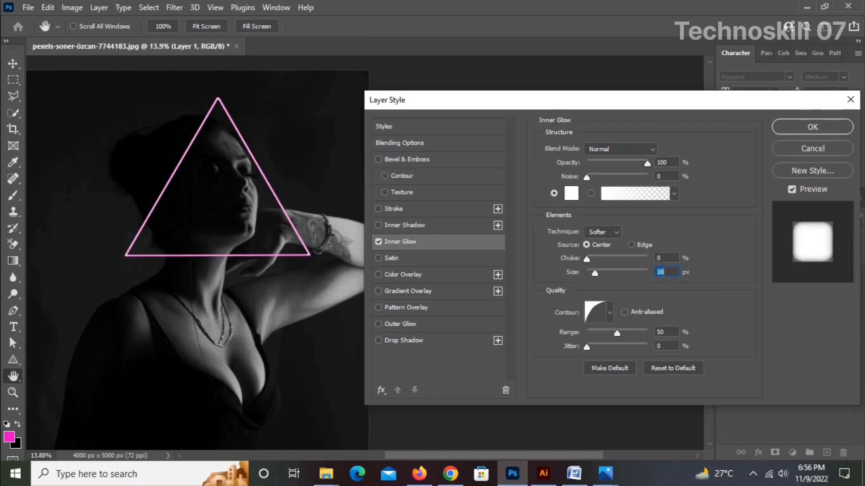
{"action": "key", "text": "Up"}
{"action": "key", "text": "Up"}
{"action": "key", "text": "Up"}
{"action": "key", "text": "Up"}
{"action": "key", "text": "Up"}
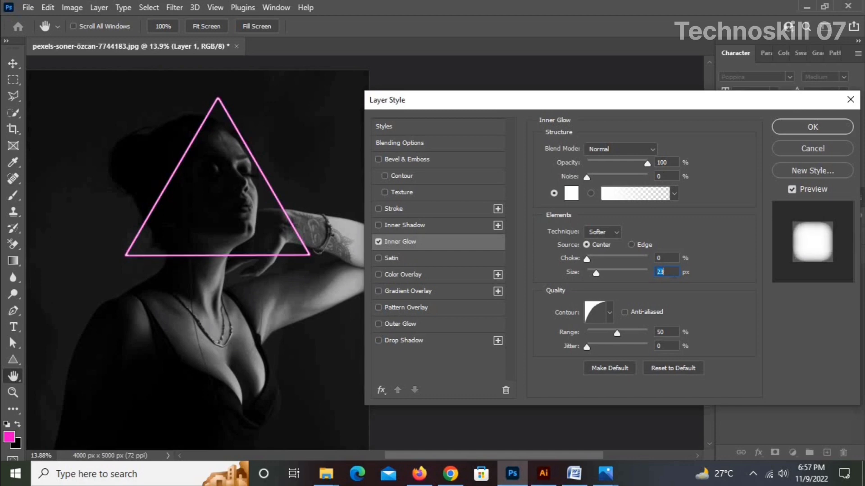
- Choose the half-round curve preset as the Inner Glow contour
{"action": "left_click", "coordinate": [610, 313]}
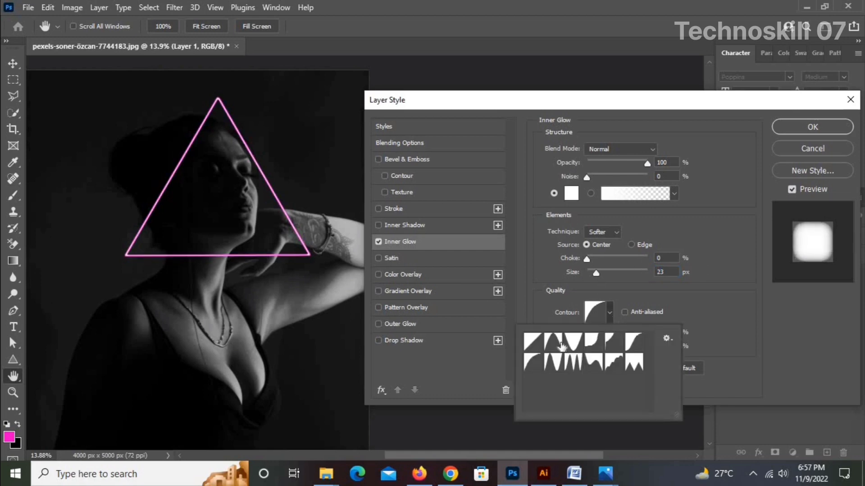
{"action": "left_click", "coordinate": [533, 362]}
{"action": "left_click", "coordinate": [609, 312]}
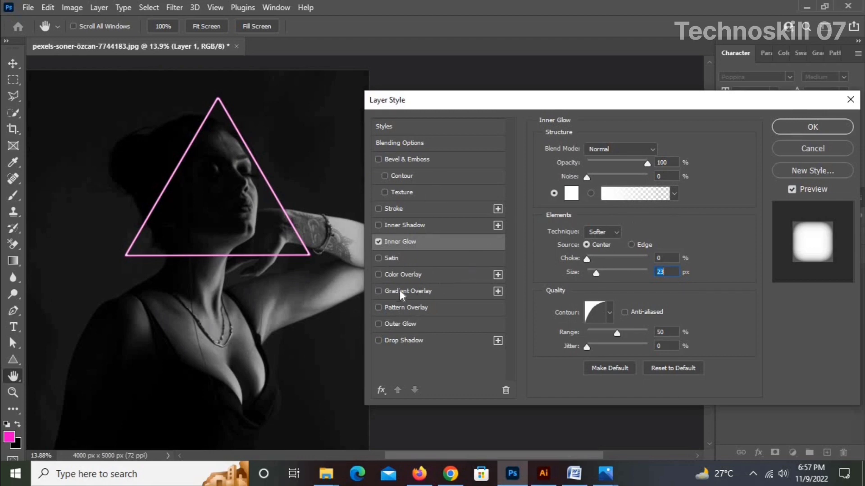
- Try a Color Overlay on the triangle in magenta f200fb
{"action": "left_click", "coordinate": [442, 276]}
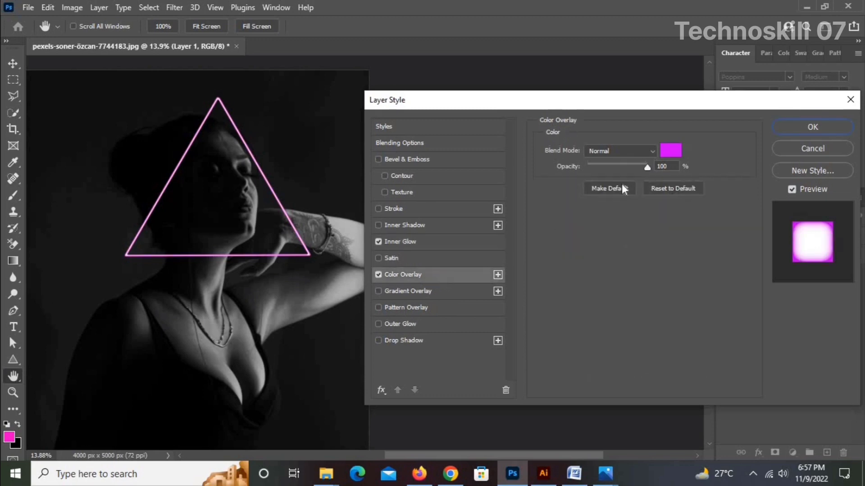
{"action": "left_click", "coordinate": [671, 151]}
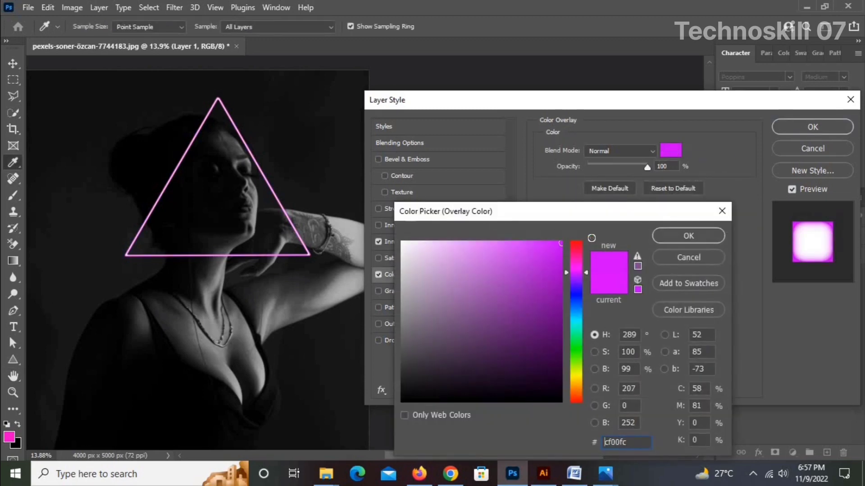
{"action": "left_click_drag", "start_coordinate": [591, 238], "coordinate": [590, 239]}
{"action": "left_click_drag", "start_coordinate": [580, 273], "coordinate": [572, 243]}
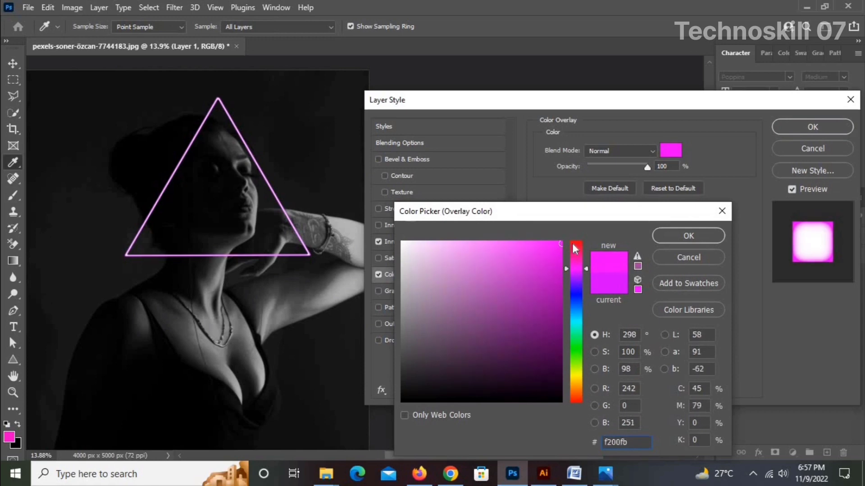
{"action": "left_click", "coordinate": [683, 239]}
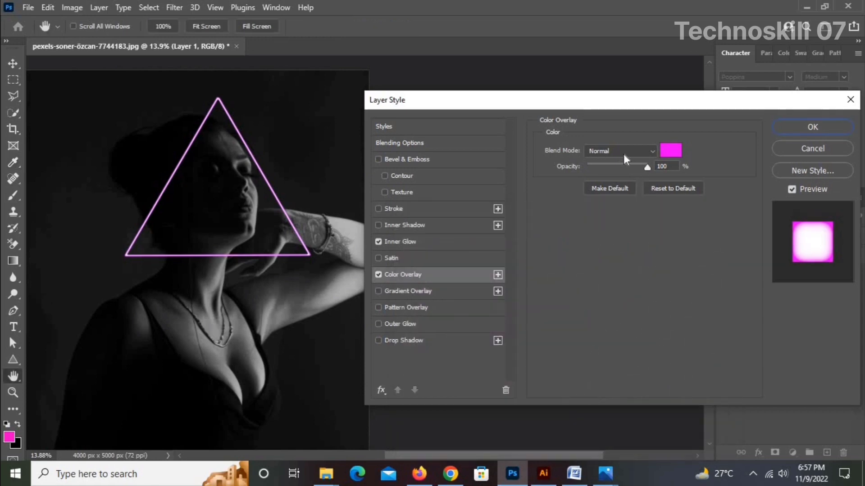
- Try the Linear Dodge (Add) blend mode on the Color Overlay and raise its opacity to the maximum
{"action": "left_click", "coordinate": [654, 152]}
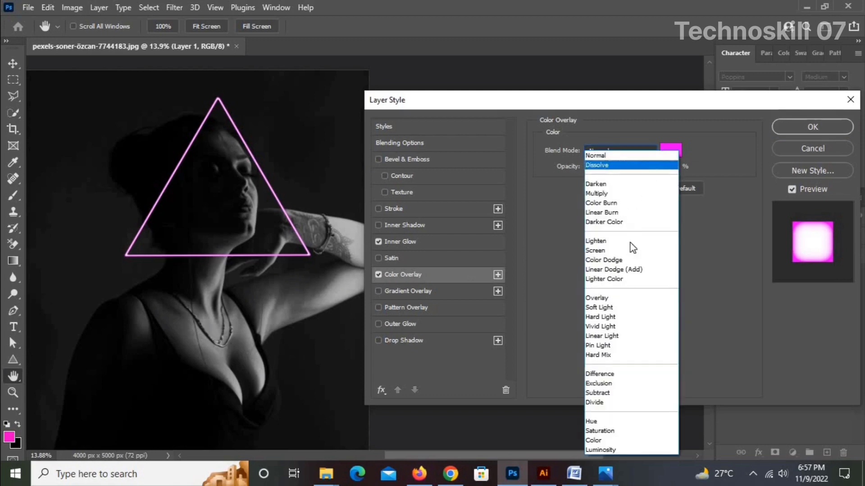
{"action": "left_click", "coordinate": [632, 270]}
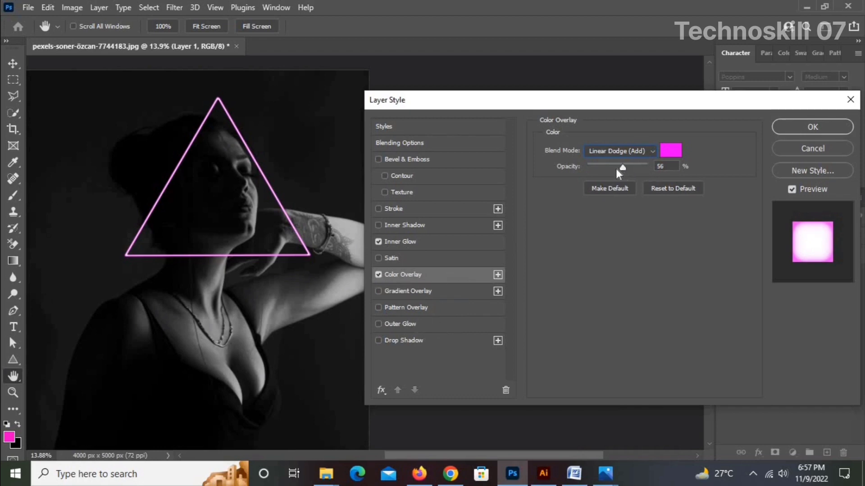
{"action": "left_click_drag", "start_coordinate": [616, 170], "coordinate": [653, 167]}
- Enable an Outer Glow on the triangle and set its blend mode to Linear Dodge (Add)
{"action": "left_click", "coordinate": [434, 326]}
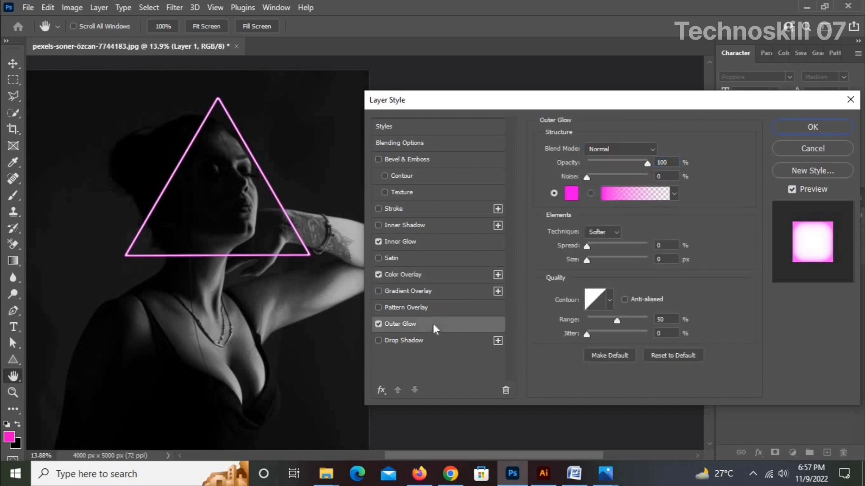
{"action": "left_click", "coordinate": [618, 148]}
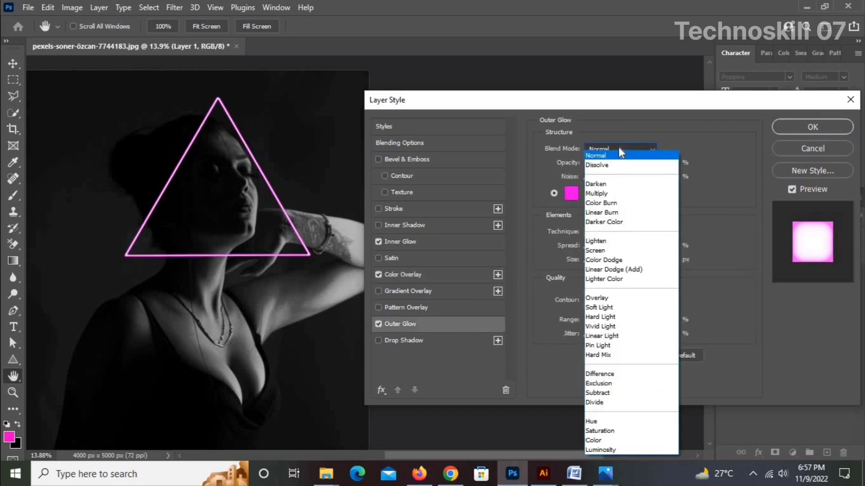
{"action": "left_click", "coordinate": [615, 266]}
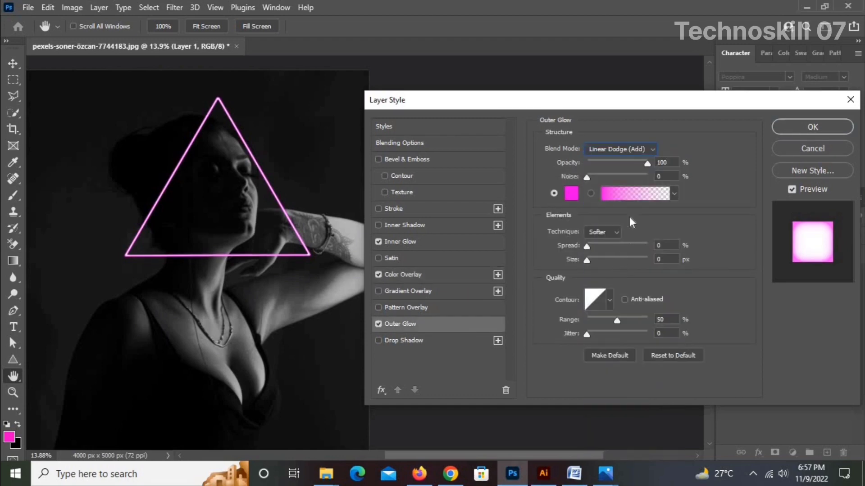
{"action": "left_click", "coordinate": [650, 144]}
{"action": "left_click", "coordinate": [622, 275]}
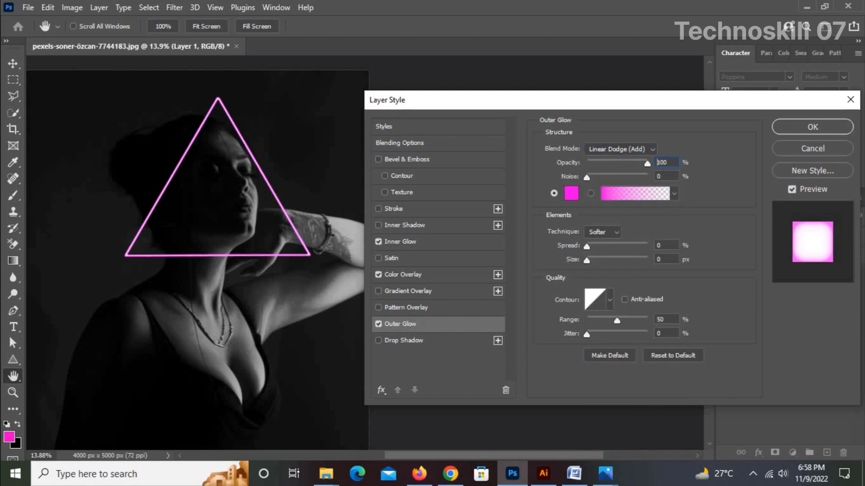
- Shift the Outer Glow color to a warmer, fully saturated hot pink
{"action": "left_click", "coordinate": [571, 193]}
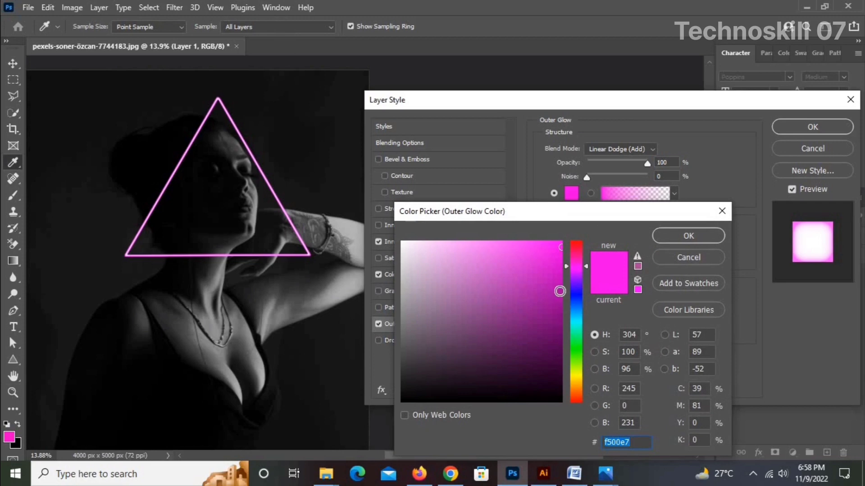
{"action": "left_click_drag", "start_coordinate": [571, 267], "coordinate": [560, 245]}
{"action": "left_click", "coordinate": [672, 241]}
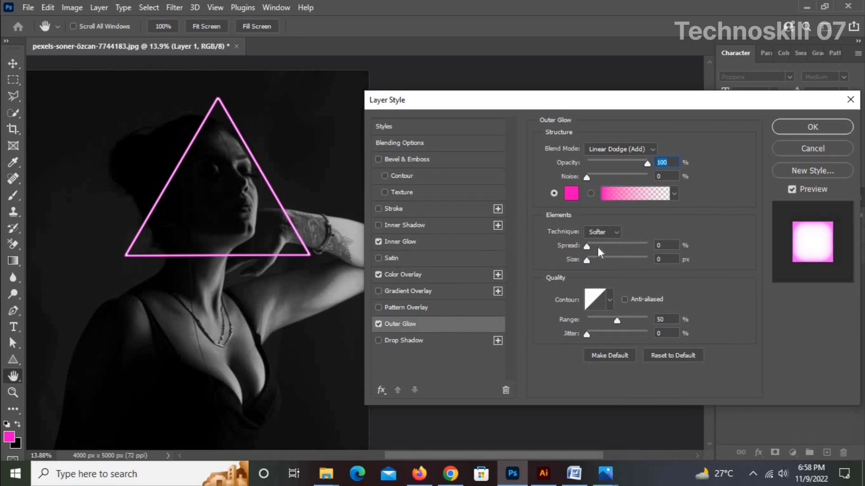
- Set the Outer Glow to 2% spread and 250 px size, turn off the Color Overlay, and apply the layer style
{"action": "left_click_drag", "start_coordinate": [587, 247], "coordinate": [599, 260]}
{"action": "left_click", "coordinate": [379, 274]}
{"action": "left_click_drag", "start_coordinate": [603, 259], "coordinate": [656, 255]}
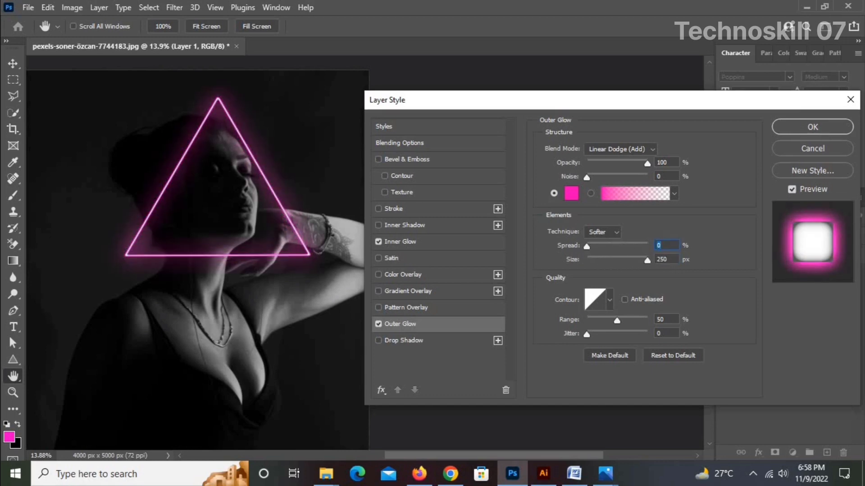
{"action": "left_click_drag", "start_coordinate": [585, 244], "coordinate": [588, 246]}
{"action": "left_click", "coordinate": [811, 127]}
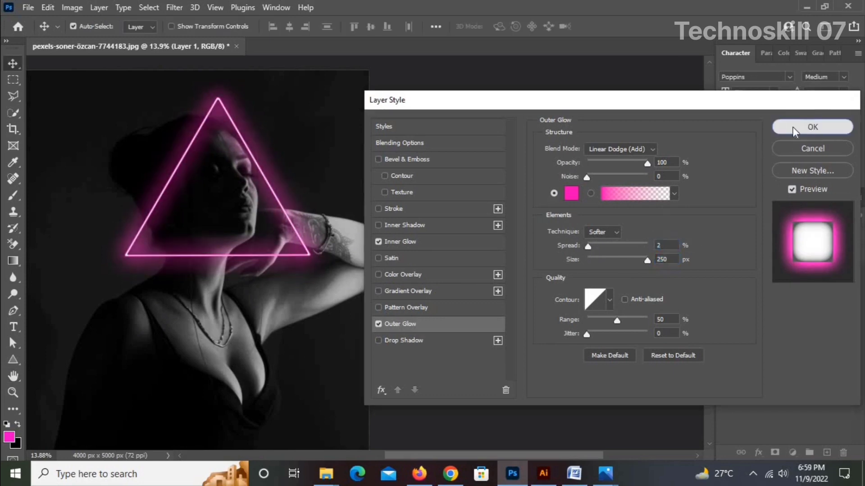
- Check the glow around the face, then reopen the triangle's layer style and set the Outer Glow spread to 6%
{"action": "scroll", "coordinate": [414, 110], "scroll_direction": "down", "scroll_amount": 4}
{"action": "scroll", "coordinate": [415, 110], "scroll_direction": "up", "scroll_amount": 5}
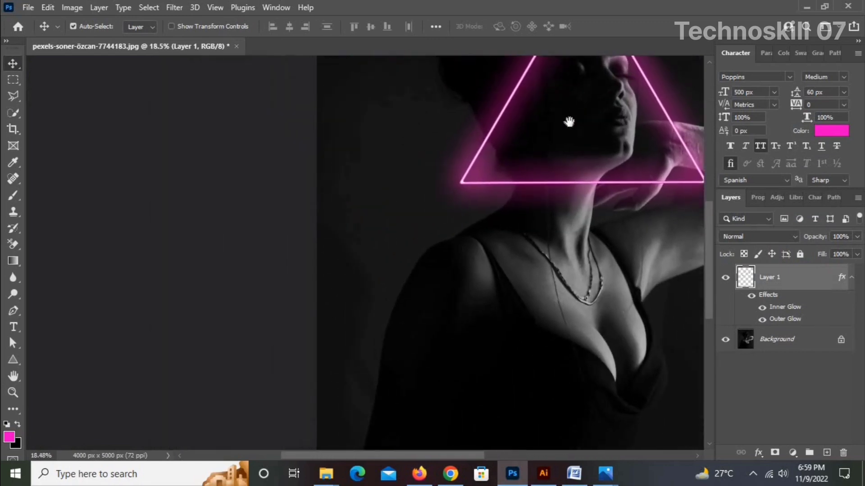
{"action": "left_click_drag", "start_coordinate": [566, 119], "coordinate": [373, 198]}
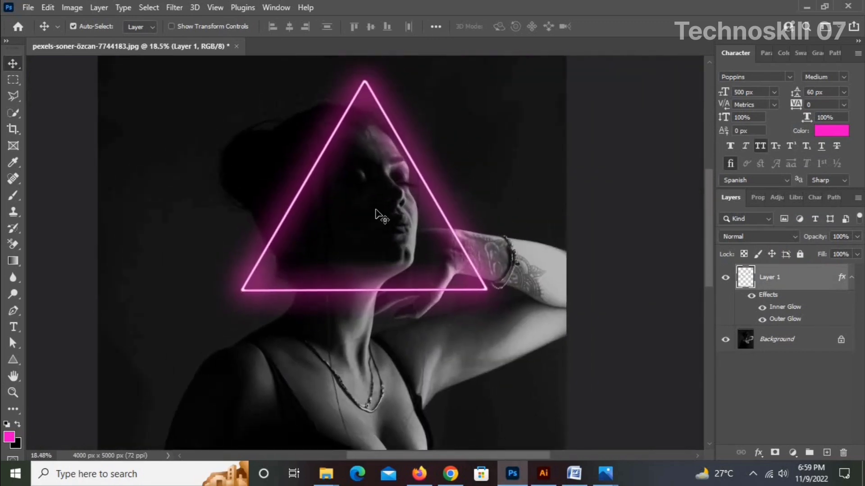
{"action": "scroll", "coordinate": [373, 212], "scroll_direction": "down", "scroll_amount": 3}
{"action": "scroll", "coordinate": [377, 191], "scroll_direction": "up", "scroll_amount": 2}
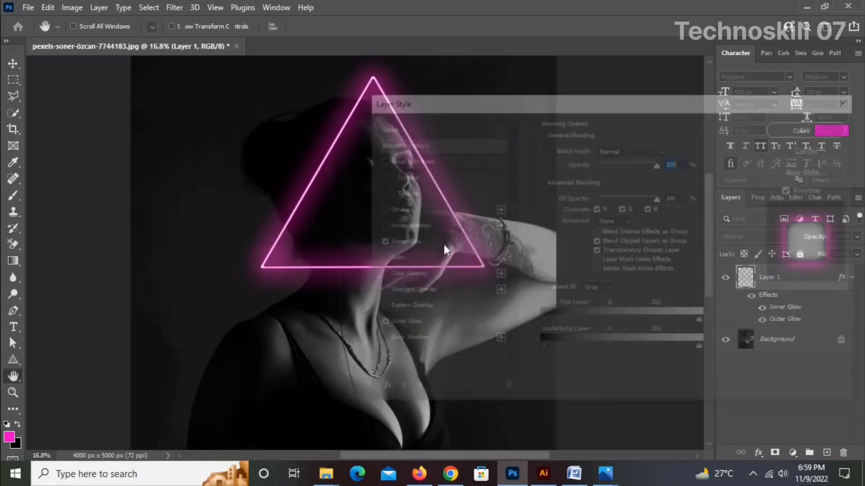
{"action": "left_click", "coordinate": [407, 241]}
{"action": "left_click", "coordinate": [401, 324]}
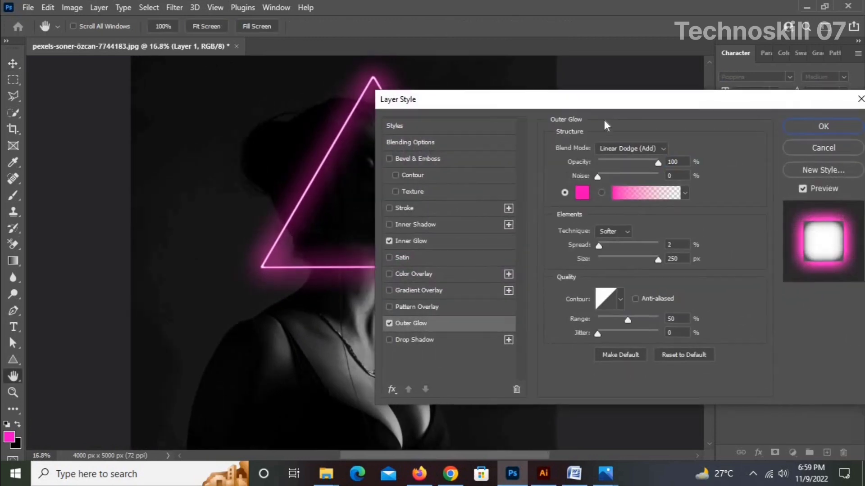
{"action": "left_click_drag", "start_coordinate": [487, 107], "coordinate": [582, 113]}
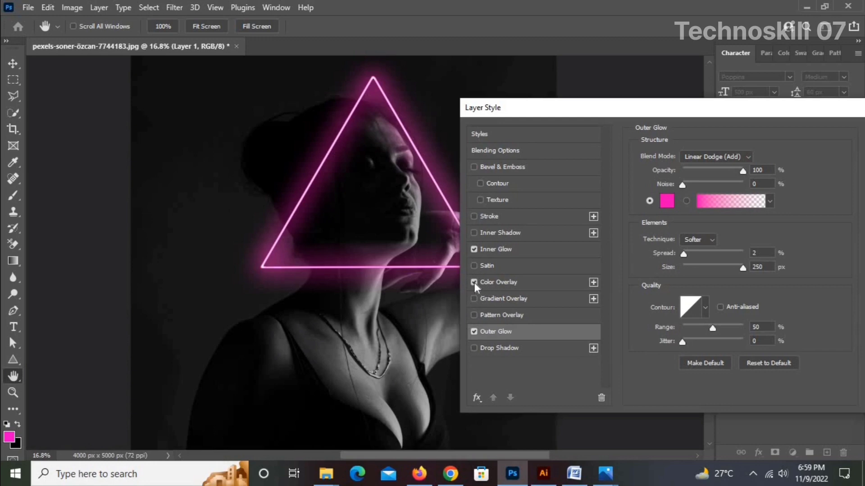
{"action": "left_click_drag", "start_coordinate": [694, 109], "coordinate": [669, 99]}
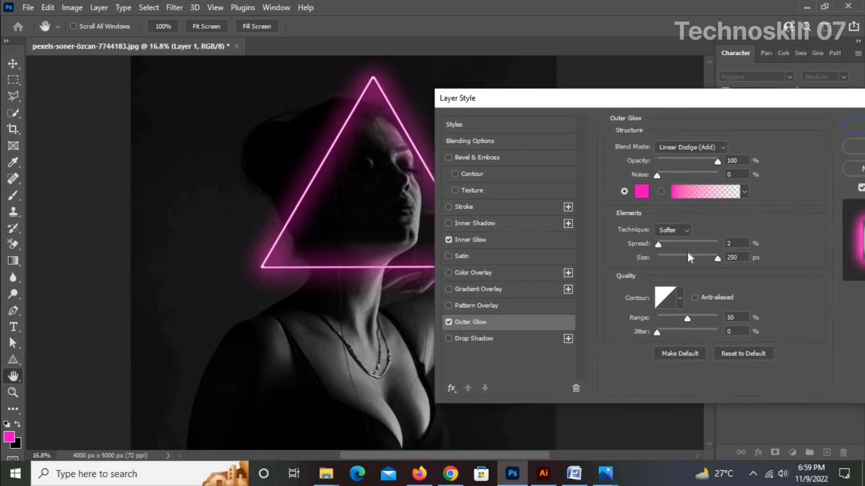
{"action": "left_click_drag", "start_coordinate": [658, 244], "coordinate": [661, 245]}
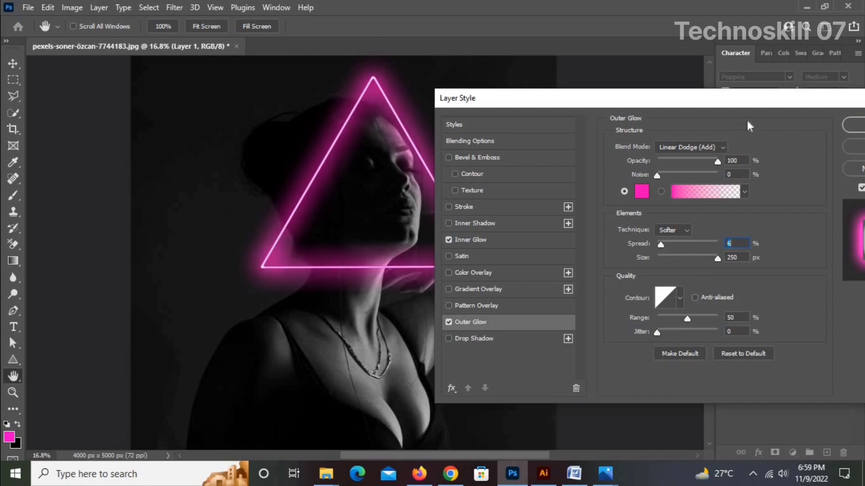
- Apply the layer style with the adjusted Outer Glow to the triangle
{"action": "left_click_drag", "start_coordinate": [747, 103], "coordinate": [494, 130]}
{"action": "left_click", "coordinate": [613, 156]}
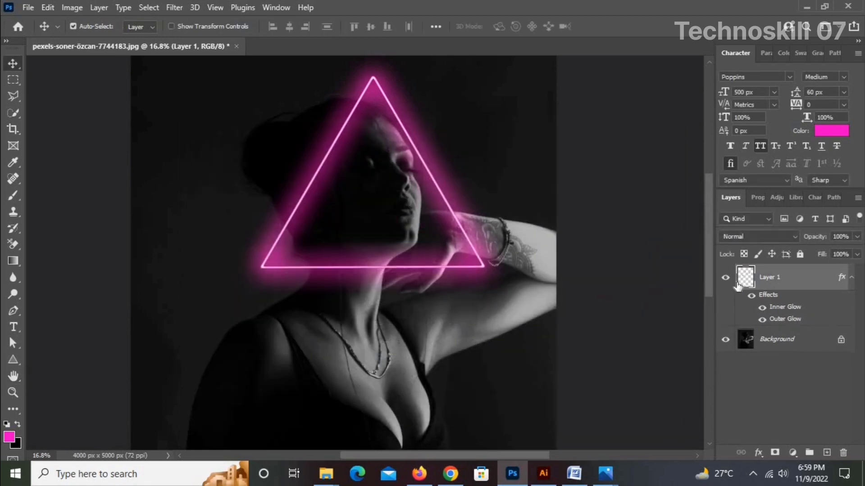
{"action": "key", "text": "ctrl+j"}
{"action": "scroll", "coordinate": [498, 239], "scroll_direction": "right", "scroll_amount": 2}
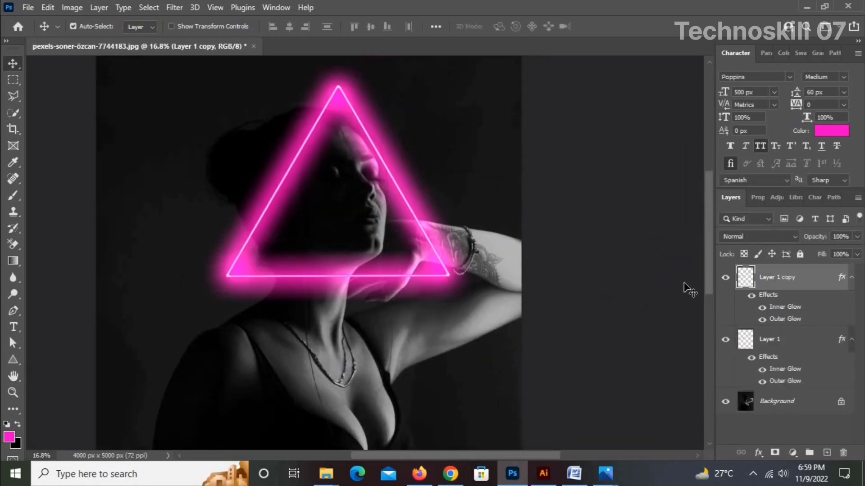
{"action": "key", "text": "ctrl+z"}
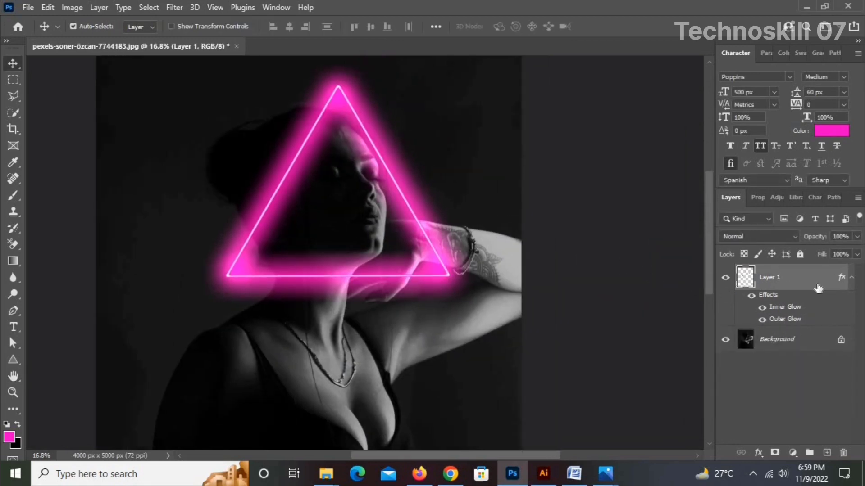
- Examine the triangle's glow over the portrait both close up and with the whole image in view
{"action": "scroll", "coordinate": [396, 229], "scroll_direction": "right", "scroll_amount": 1}
{"action": "scroll", "coordinate": [270, 176], "scroll_direction": "down", "scroll_amount": 2}
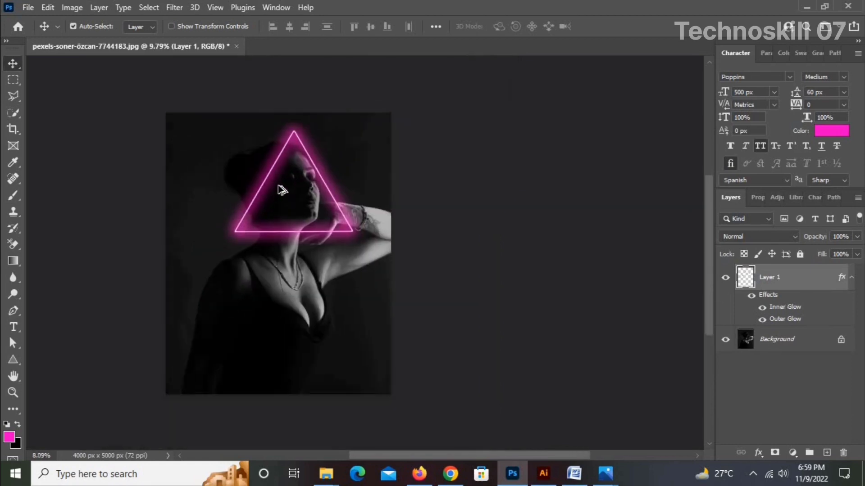
{"action": "scroll", "coordinate": [285, 191], "scroll_direction": "up", "scroll_amount": 1}
{"action": "scroll", "coordinate": [338, 193], "scroll_direction": "down", "scroll_amount": 1}
{"action": "left_click_drag", "start_coordinate": [398, 195], "coordinate": [590, 144]}
{"action": "scroll", "coordinate": [396, 198], "scroll_direction": "up", "scroll_amount": 4}
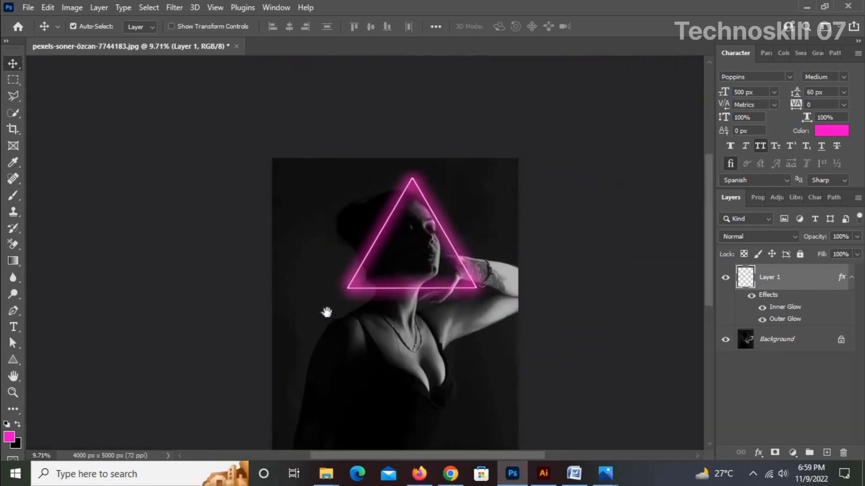
{"action": "scroll", "coordinate": [397, 199], "scroll_direction": "down", "scroll_amount": 5}
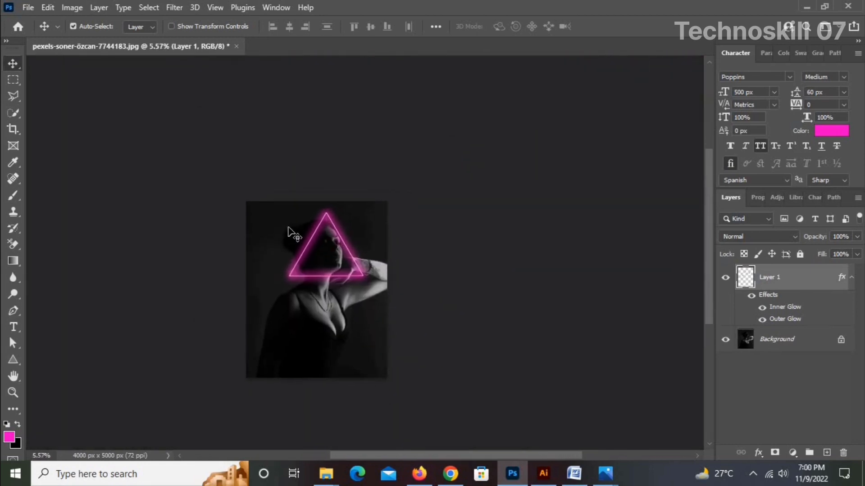
{"action": "scroll", "coordinate": [338, 290], "scroll_direction": "up", "scroll_amount": 2}
{"action": "scroll", "coordinate": [353, 295], "scroll_direction": "down", "scroll_amount": 1}
{"action": "scroll", "coordinate": [353, 293], "scroll_direction": "up", "scroll_amount": 2}
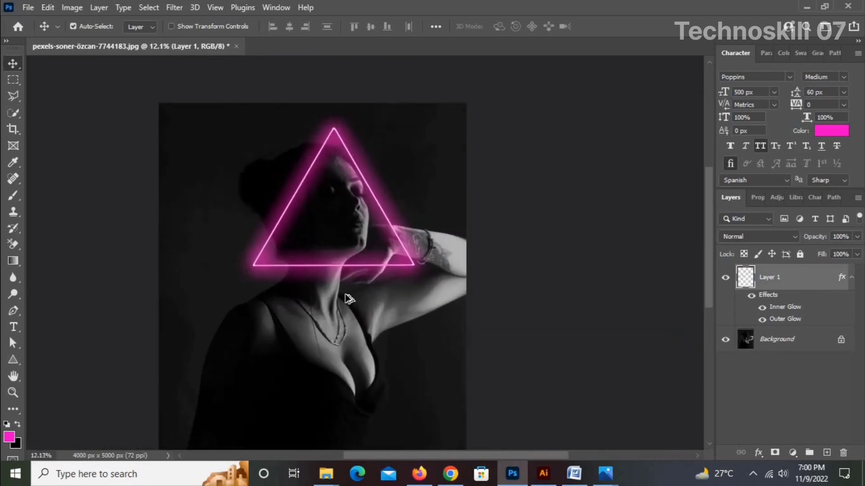
{"action": "scroll", "coordinate": [343, 187], "scroll_direction": "down", "scroll_amount": 1}
{"action": "scroll", "coordinate": [356, 297], "scroll_direction": "up", "scroll_amount": 2}
{"action": "scroll", "coordinate": [361, 297], "scroll_direction": "down", "scroll_amount": 2}
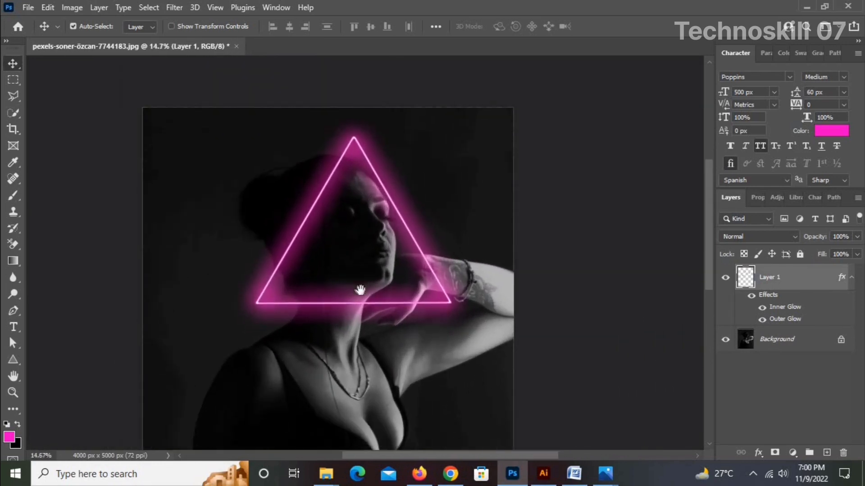
- Select the woman on the Background layer with Select Subject and copy her to a new layer
{"action": "left_click", "coordinate": [800, 338]}
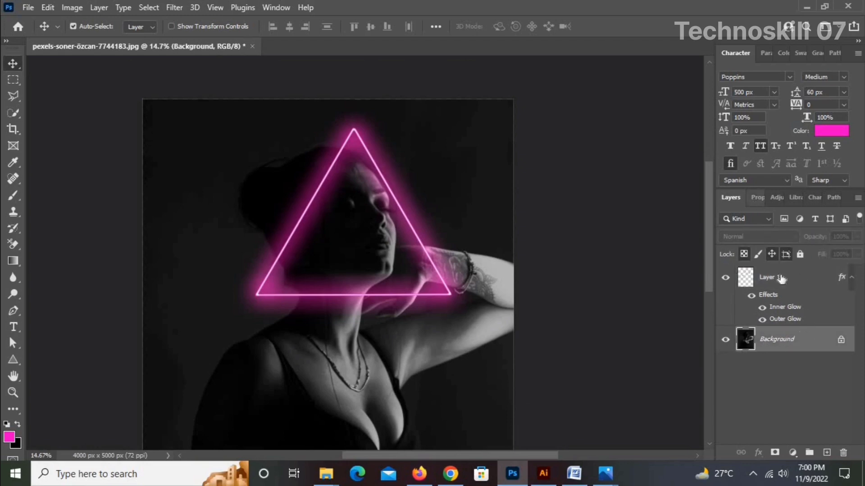
{"action": "left_click", "coordinate": [755, 199]}
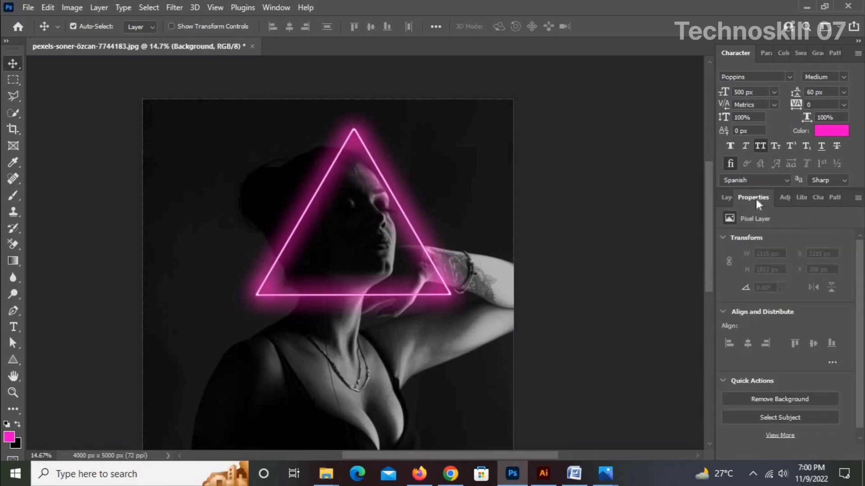
{"action": "left_click", "coordinate": [782, 417]}
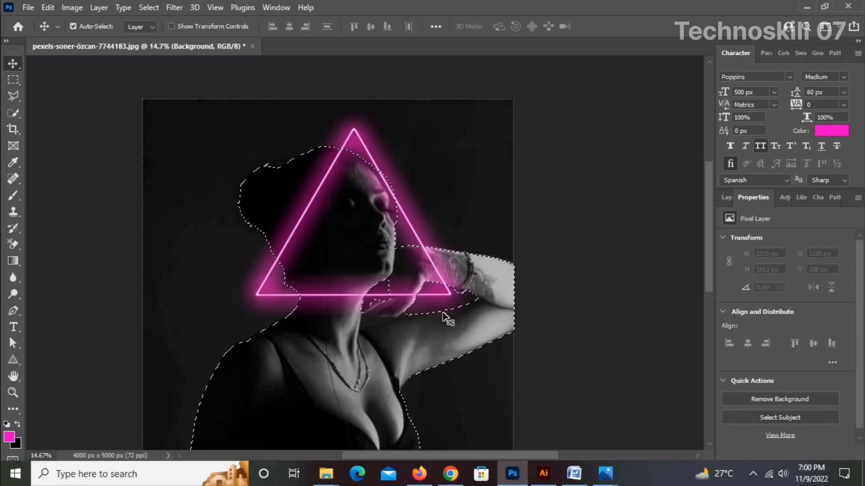
{"action": "left_click", "coordinate": [725, 199]}
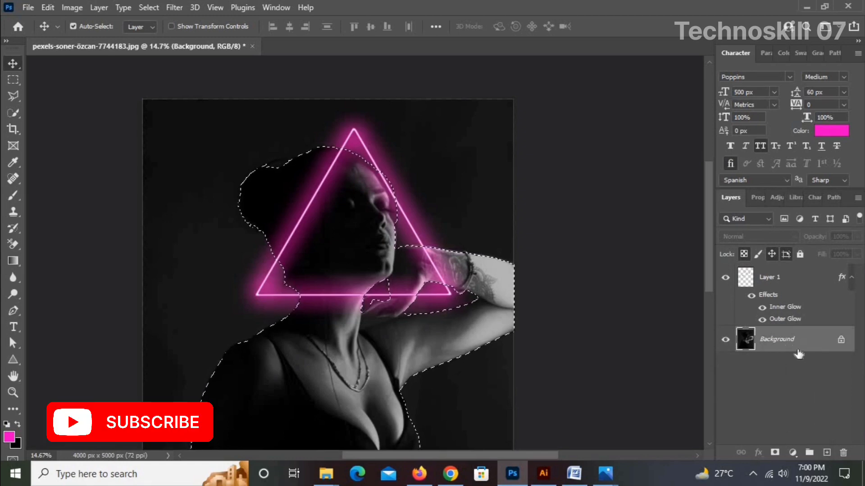
{"action": "key", "text": "ctrl+shift+alt+n"}
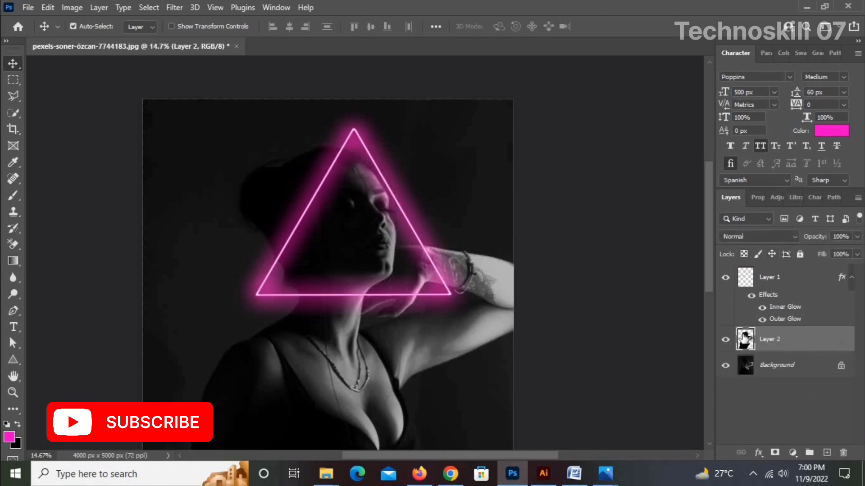
- Move the woman's cutout layer above the triangle layer and compare the image with the cutout hidden and shown
{"action": "left_click_drag", "start_coordinate": [783, 346], "coordinate": [761, 279]}
{"action": "left_click_drag", "start_coordinate": [416, 218], "coordinate": [386, 211]}
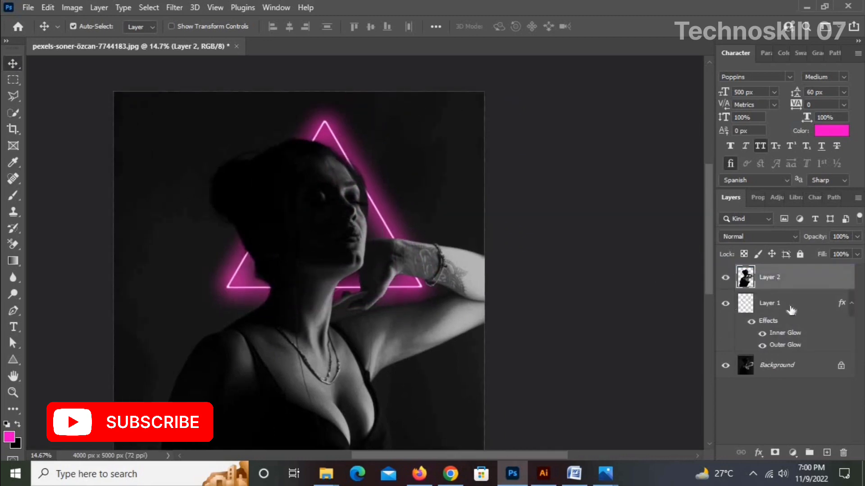
{"action": "left_click", "coordinate": [724, 277]}
{"action": "left_click", "coordinate": [725, 278]}
- Raise the brightness of the woman's cutout to 21 with Brightness/Contrast
{"action": "left_click", "coordinate": [72, 7]}
{"action": "mouse_move", "coordinate": [99, 45]}
{"action": "left_click", "coordinate": [252, 41]}
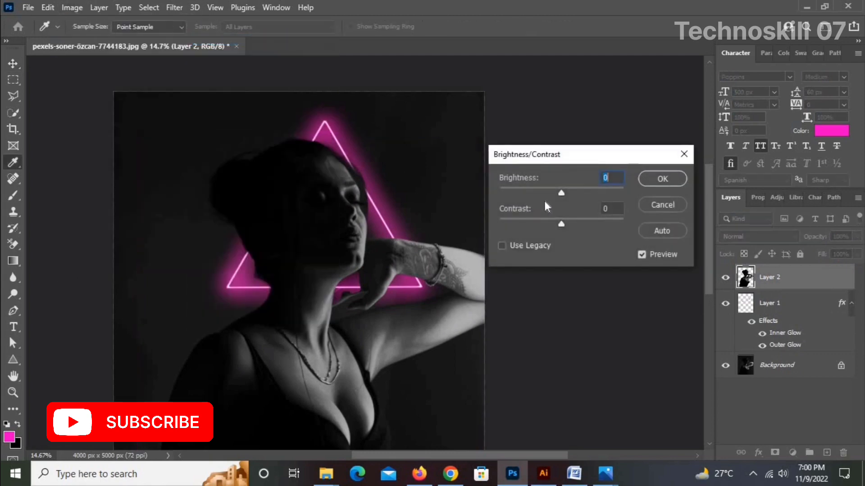
{"action": "left_click_drag", "start_coordinate": [563, 193], "coordinate": [574, 190]}
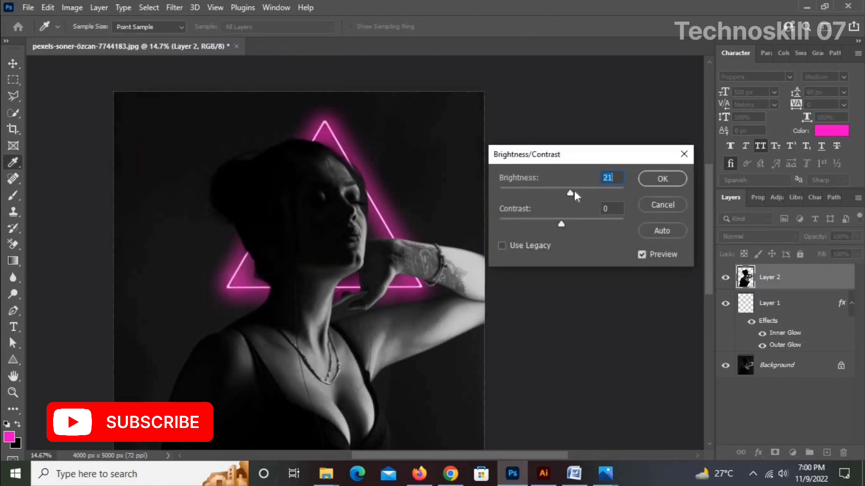
{"action": "key", "text": "Return"}
- Brighten the woman's cutout with a Curves adjustment, raising the curve at input 211 to output 225
{"action": "key", "text": "ctrl+m"}
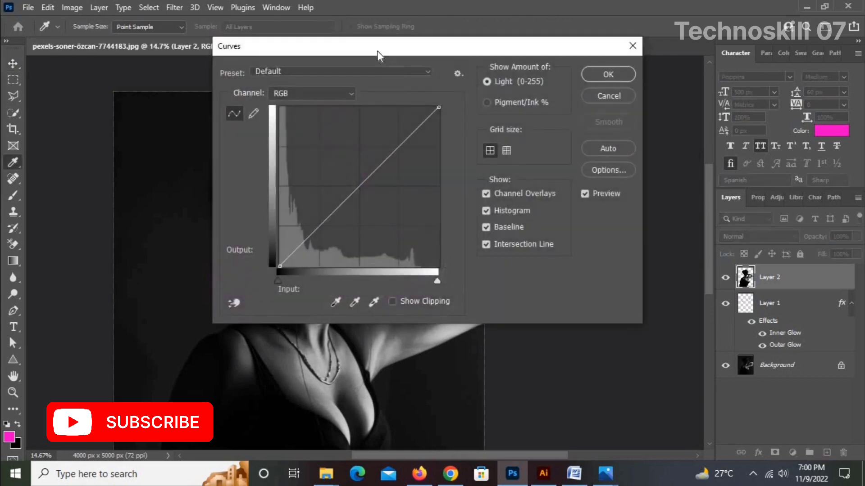
{"action": "left_click_drag", "start_coordinate": [378, 54], "coordinate": [622, 162]}
{"action": "left_click_drag", "start_coordinate": [635, 242], "coordinate": [632, 237]}
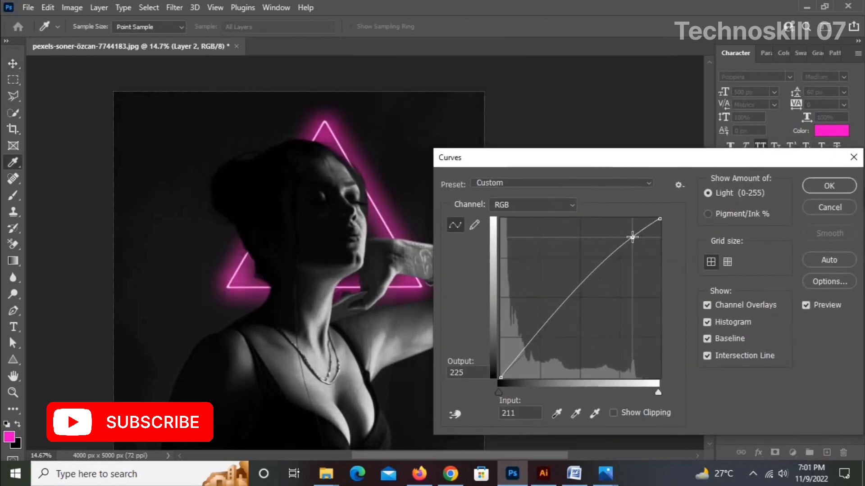
{"action": "left_click", "coordinate": [825, 186]}
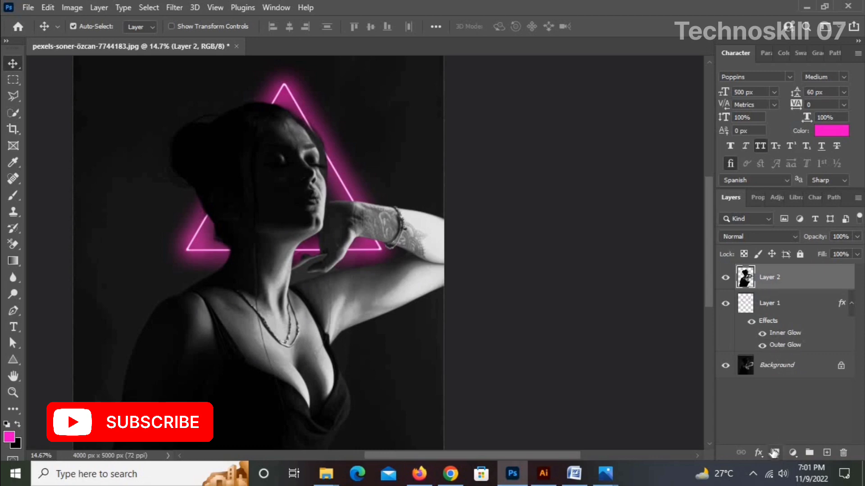
- Add a layer mask to the woman's cutout and set the Brush tool to 50% opacity and 50% flow
{"action": "left_click", "coordinate": [775, 452]}
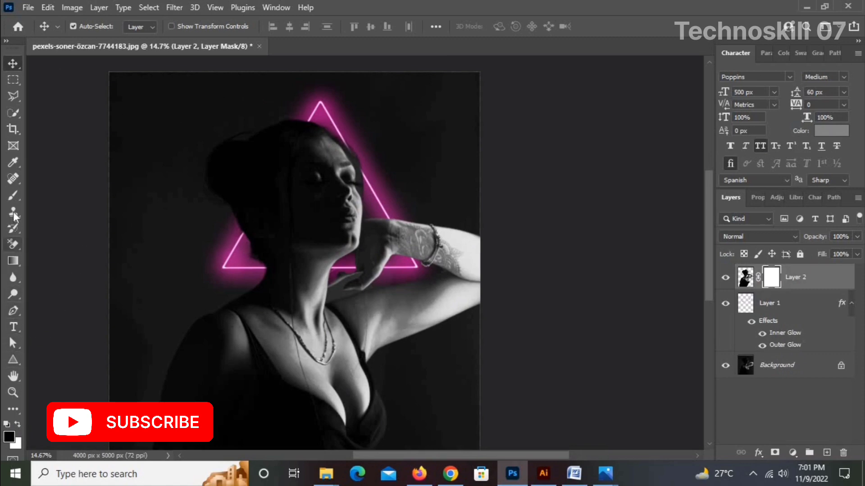
{"action": "right_click", "coordinate": [13, 198]}
{"action": "left_click", "coordinate": [111, 195]}
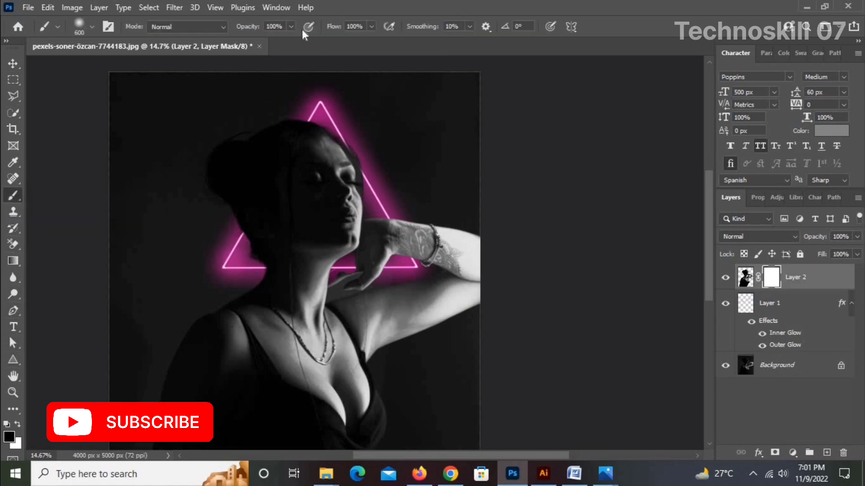
{"action": "type", "text": "50"}
{"action": "key", "text": "Return"}
{"action": "type", "text": "50"}
{"action": "key", "text": "Return"}
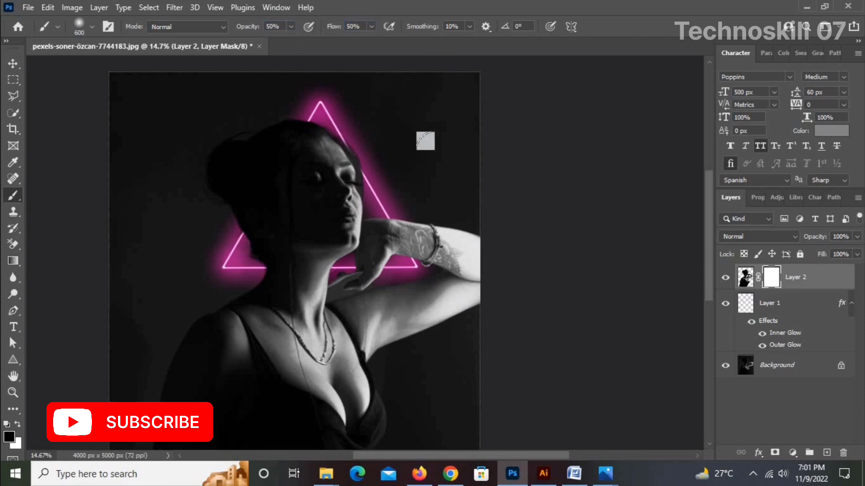
- Paint black on the cutout's mask with a 700 px soft brush to reveal the triangle over the hand, wrist and forehead
{"action": "scroll", "coordinate": [355, 144], "scroll_direction": "up", "scroll_amount": 3}
{"action": "scroll", "coordinate": [290, 148], "scroll_direction": "down", "scroll_amount": 1}
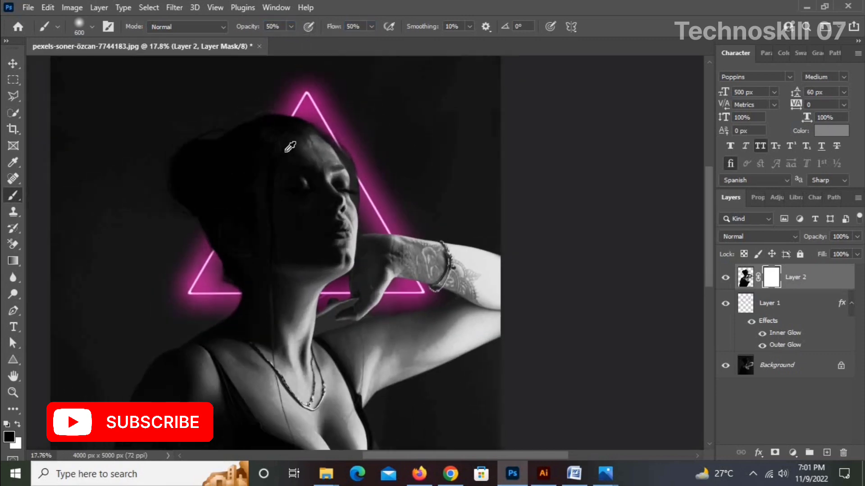
{"action": "scroll", "coordinate": [286, 292], "scroll_direction": "down", "scroll_amount": 1}
{"action": "scroll", "coordinate": [402, 291], "scroll_direction": "up", "scroll_amount": 1}
{"action": "scroll", "coordinate": [359, 281], "scroll_direction": "up", "scroll_amount": 3}
{"action": "scroll", "coordinate": [350, 249], "scroll_direction": "right", "scroll_amount": 3}
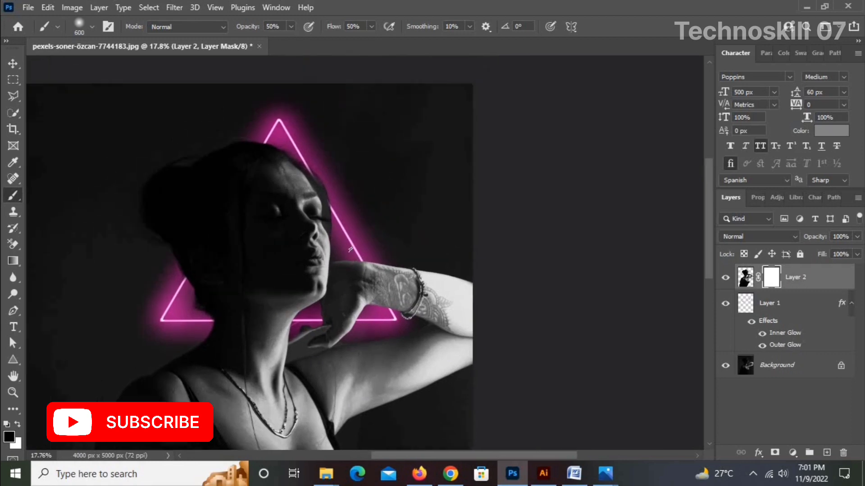
{"action": "key", "text": "bracketleft"}
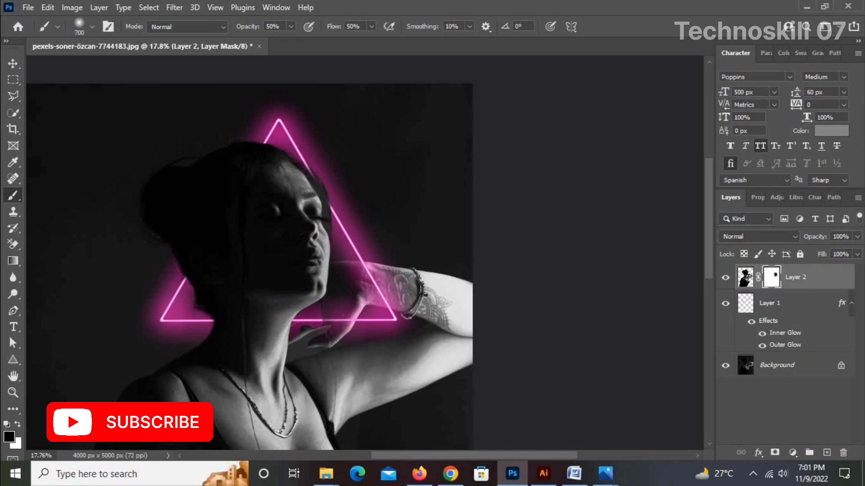
{"action": "scroll", "coordinate": [249, 252], "scroll_direction": "down", "scroll_amount": 2}
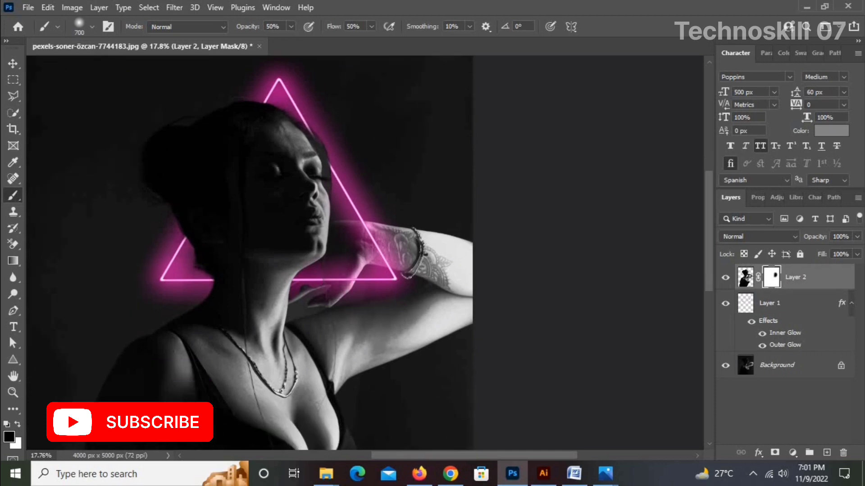
{"action": "scroll", "coordinate": [249, 252], "scroll_direction": "up", "scroll_amount": 2}
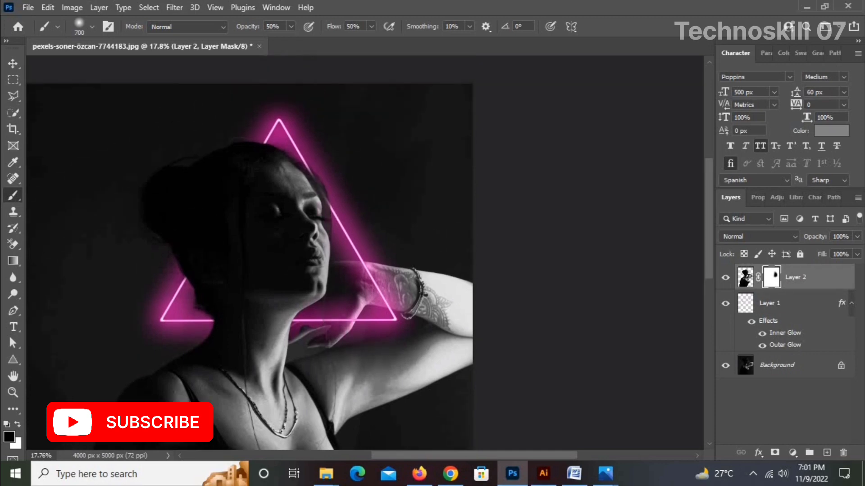
{"action": "mouse_move", "coordinate": [304, 167]}
{"action": "left_mouse_down"}
{"action": "mouse_move", "coordinate": [328, 207]}
{"action": "mouse_move", "coordinate": [311, 174]}
{"action": "left_mouse_up"}
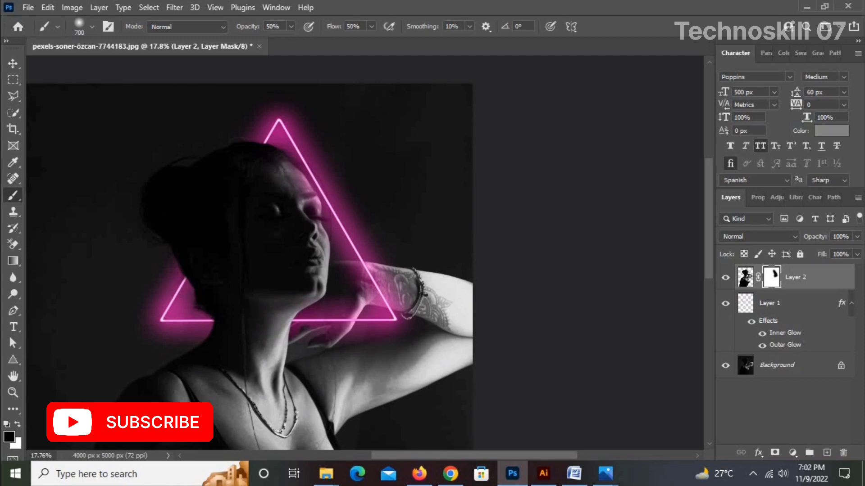
- Inspect the masked areas around the face and hand, and compare the image with the cutout layer hidden and shown
{"action": "left_click_drag", "start_coordinate": [288, 234], "coordinate": [171, 134]}
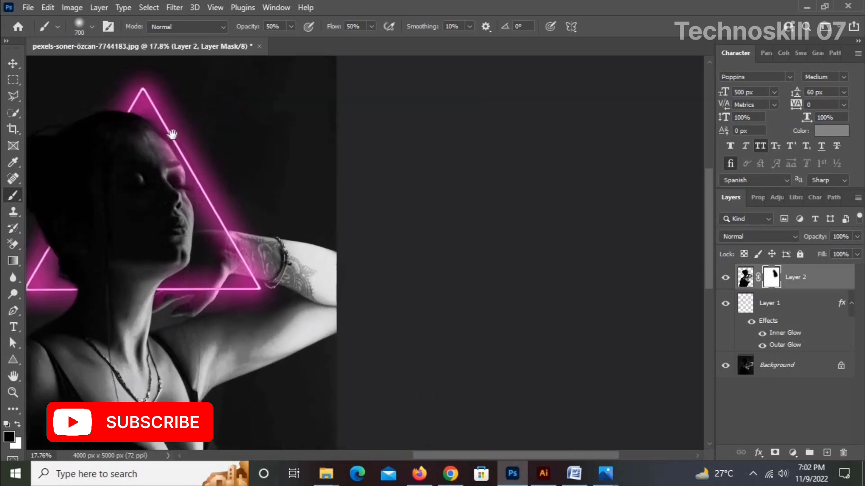
{"action": "scroll", "coordinate": [248, 139], "scroll_direction": "down", "scroll_amount": 3}
{"action": "left_click_drag", "start_coordinate": [225, 177], "coordinate": [336, 267]}
{"action": "scroll", "coordinate": [361, 249], "scroll_direction": "up", "scroll_amount": 2}
{"action": "scroll", "coordinate": [361, 249], "scroll_direction": "up", "scroll_amount": 1}
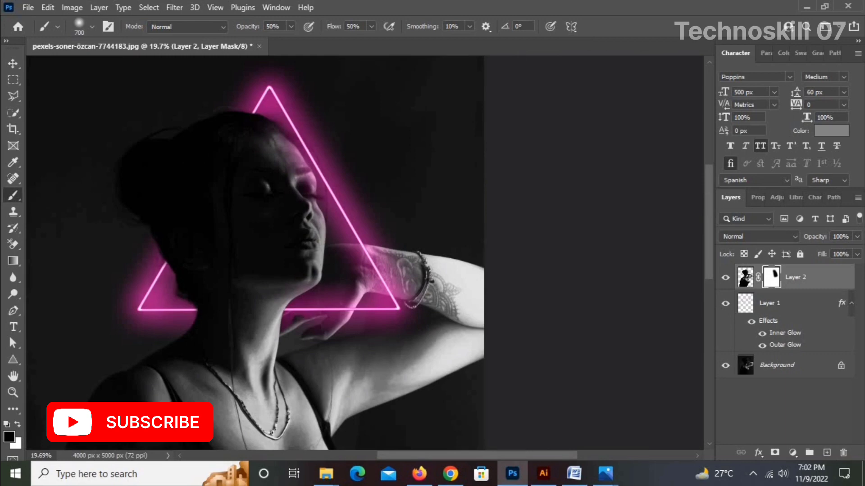
{"action": "left_click_drag", "start_coordinate": [452, 352], "coordinate": [481, 403]}
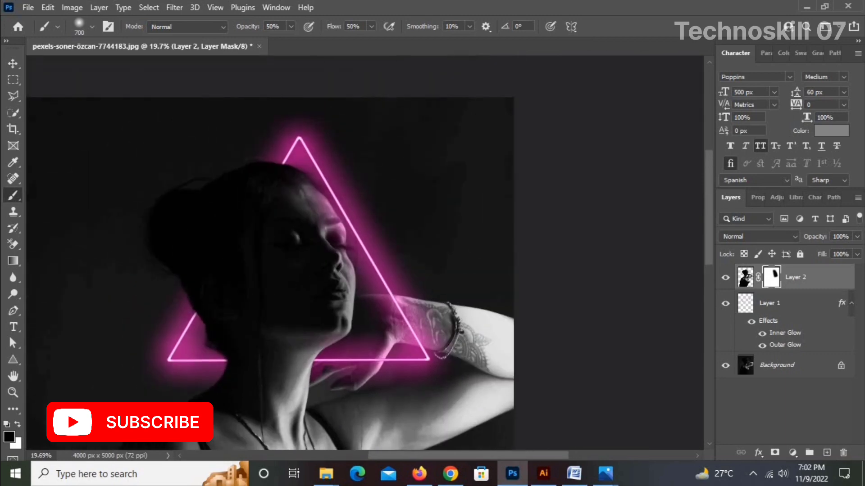
{"action": "left_click_drag", "start_coordinate": [406, 384], "coordinate": [372, 293]}
{"action": "scroll", "coordinate": [339, 206], "scroll_direction": "down", "scroll_amount": 1}
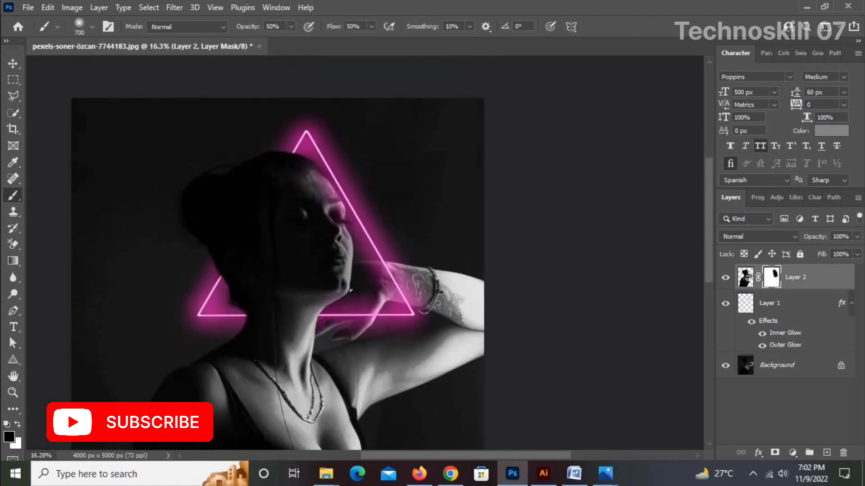
{"action": "left_click_drag", "start_coordinate": [418, 340], "coordinate": [406, 307]}
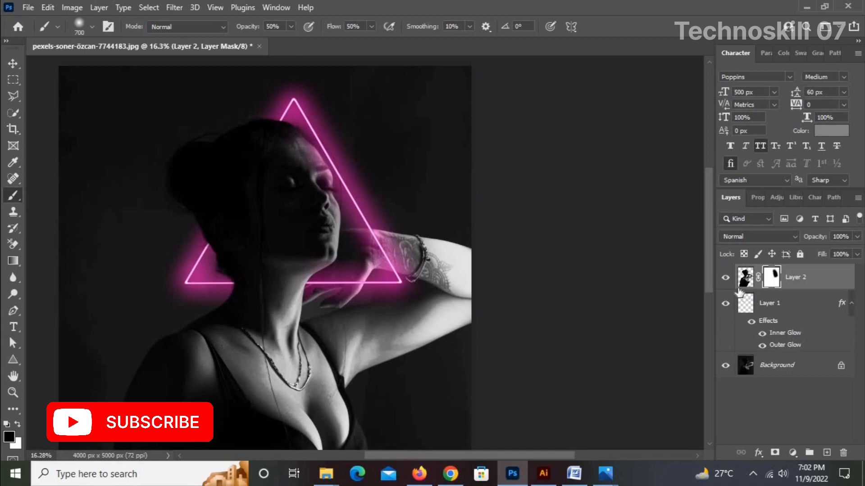
{"action": "left_click", "coordinate": [725, 278]}
{"action": "left_click", "coordinate": [725, 278]}
- Strengthen the triangle layer's Outer Glow with about 9% spread, 250 px size and 100% opacity
{"action": "left_click", "coordinate": [823, 314]}
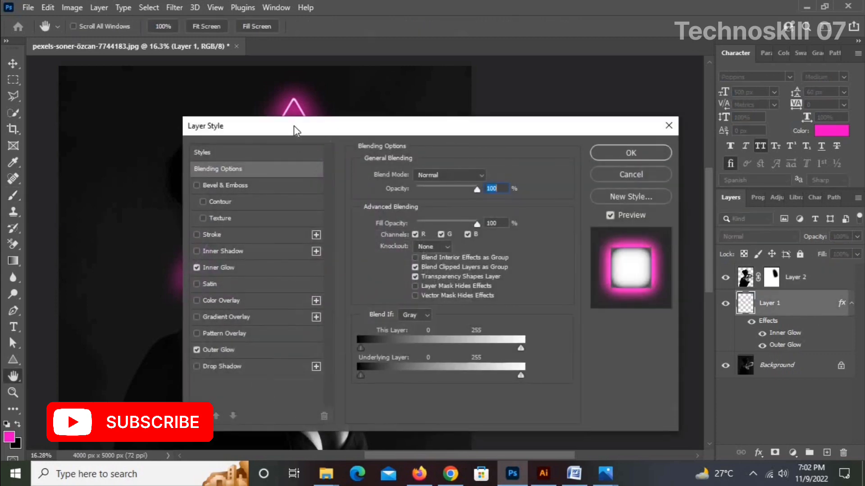
{"action": "left_click_drag", "start_coordinate": [295, 130], "coordinate": [474, 138]}
{"action": "left_click_drag", "start_coordinate": [301, 213], "coordinate": [206, 217]}
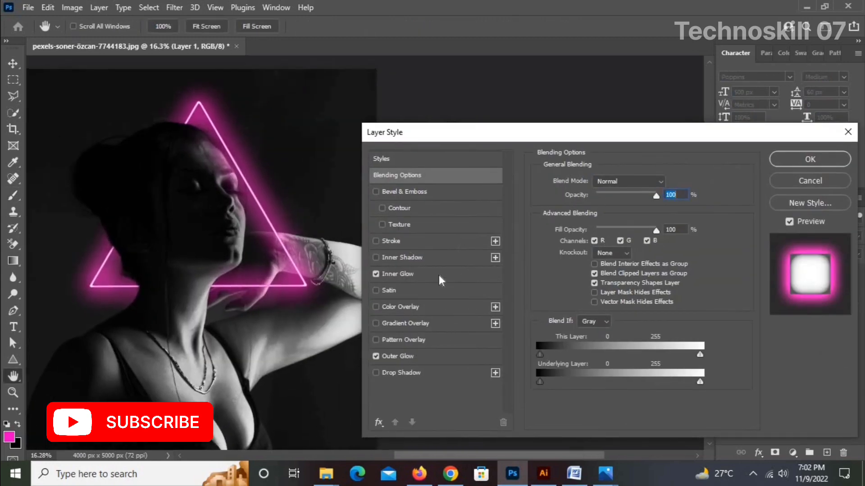
{"action": "left_click", "coordinate": [409, 355]}
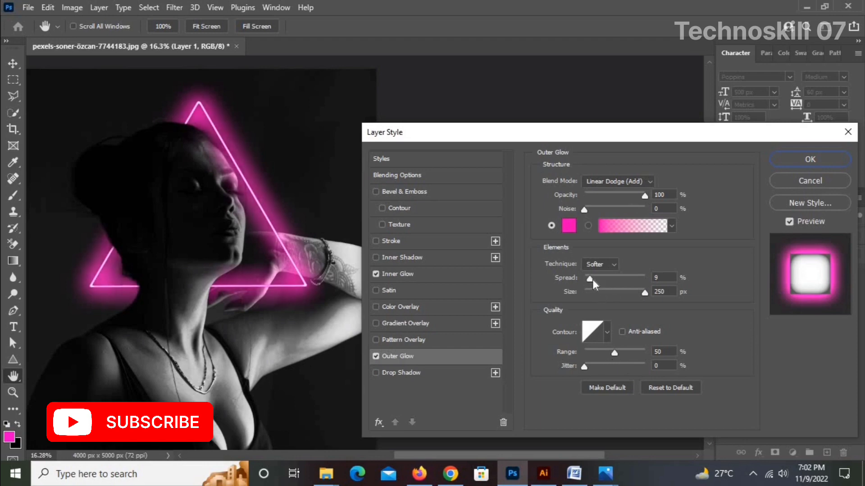
{"action": "left_click_drag", "start_coordinate": [587, 280], "coordinate": [590, 280]}
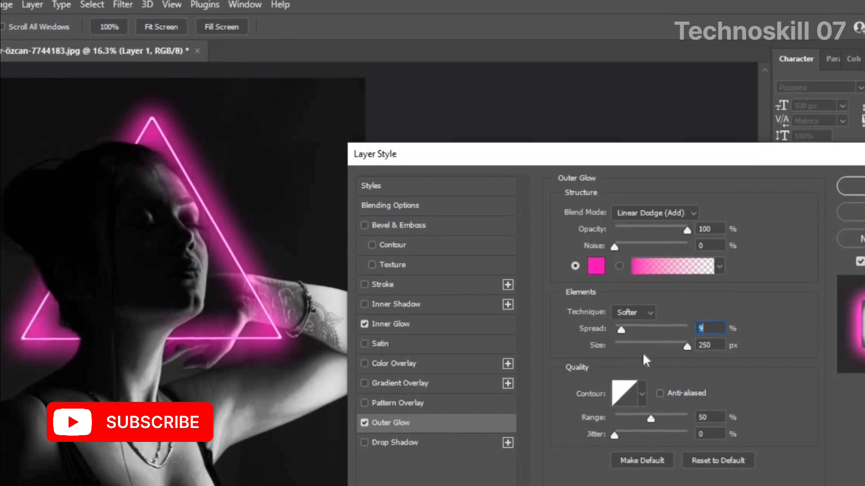
{"action": "mouse_move", "coordinate": [686, 345]}
{"action": "left_mouse_down"}
{"action": "mouse_move", "coordinate": [653, 345]}
{"action": "mouse_move", "coordinate": [710, 339]}
{"action": "mouse_move", "coordinate": [674, 339]}
{"action": "mouse_move", "coordinate": [689, 334]}
{"action": "left_mouse_up"}
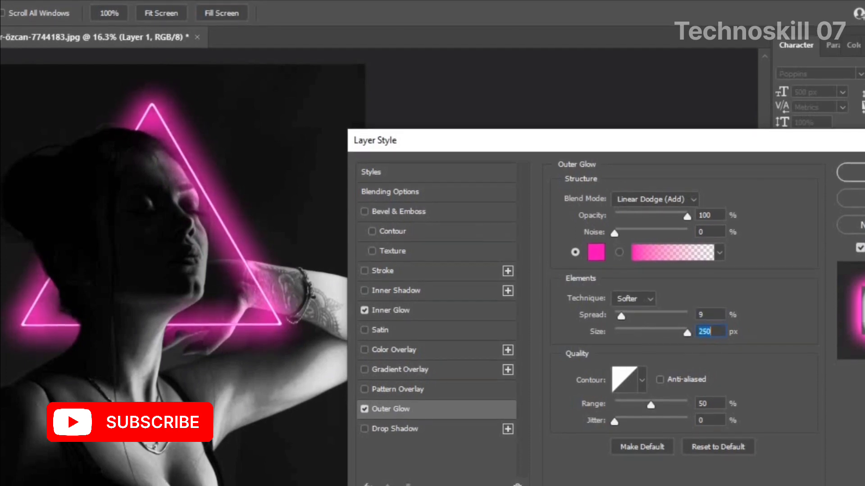
{"action": "left_click", "coordinate": [697, 212]}
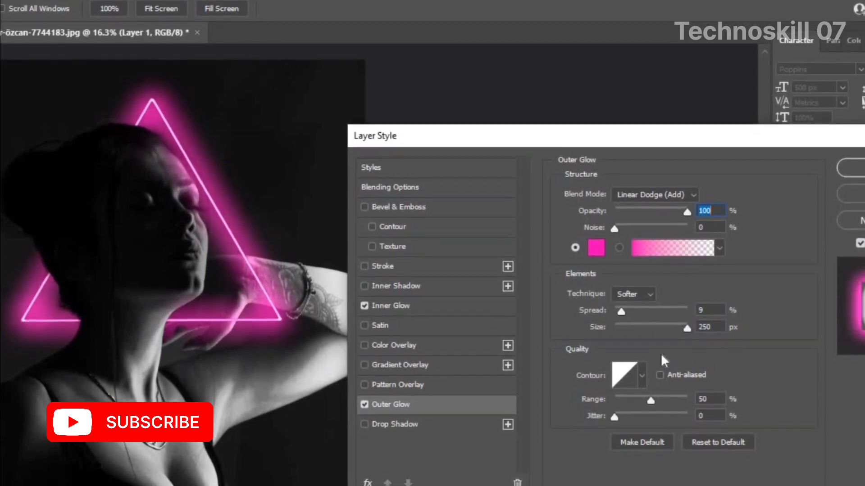
{"action": "left_click_drag", "start_coordinate": [621, 311], "coordinate": [624, 309]}
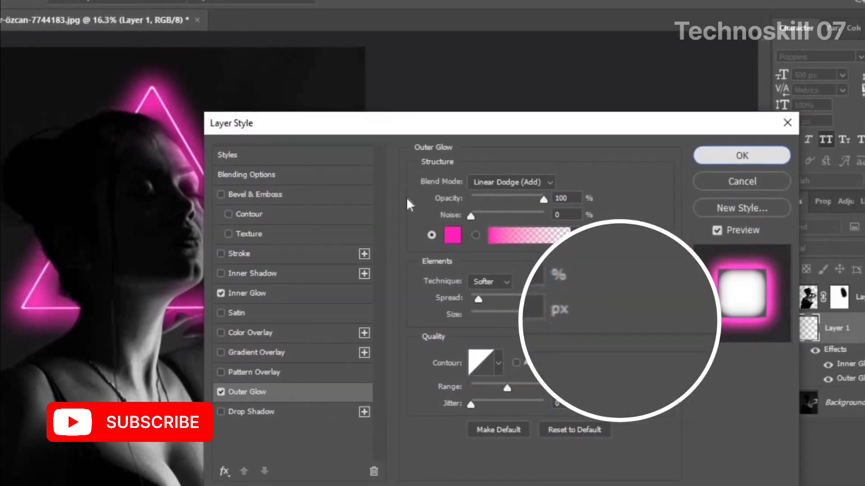
{"action": "key", "text": "Return"}
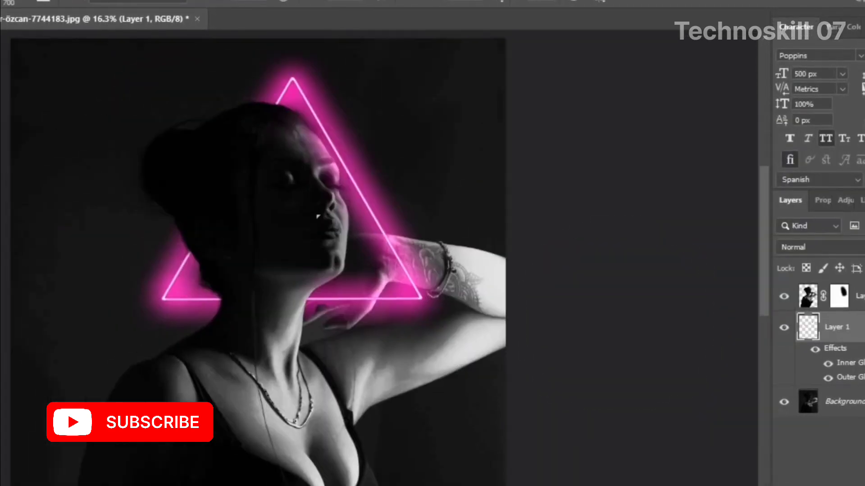
- Examine the finished neon portrait at different magnifications, checking the triangle's glow around the head, face and hand
{"action": "scroll", "coordinate": [322, 264], "scroll_direction": "down", "scroll_amount": 3}
{"action": "scroll", "coordinate": [322, 263], "scroll_direction": "up", "scroll_amount": 3}
{"action": "scroll", "coordinate": [322, 263], "scroll_direction": "down", "scroll_amount": 2}
{"action": "scroll", "coordinate": [322, 263], "scroll_direction": "down", "scroll_amount": 2}
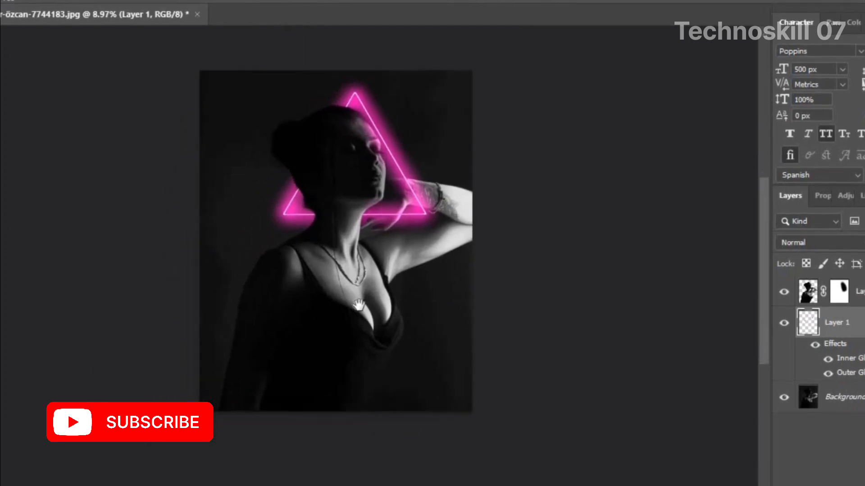
{"action": "scroll", "coordinate": [360, 259], "scroll_direction": "up", "scroll_amount": 3}
{"action": "scroll", "coordinate": [399, 253], "scroll_direction": "down", "scroll_amount": 1}
{"action": "left_click_drag", "start_coordinate": [399, 253], "coordinate": [368, 263]}
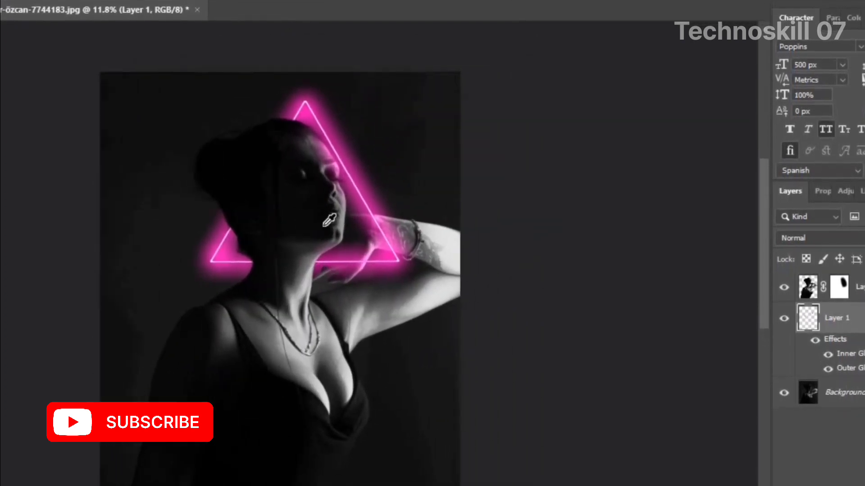
{"action": "scroll", "coordinate": [326, 225], "scroll_direction": "up", "scroll_amount": 2}
{"action": "scroll", "coordinate": [326, 225], "scroll_direction": "down", "scroll_amount": 2}
{"action": "left_click_drag", "start_coordinate": [343, 158], "coordinate": [347, 191]}
{"action": "scroll", "coordinate": [337, 228], "scroll_direction": "up", "scroll_amount": 1}
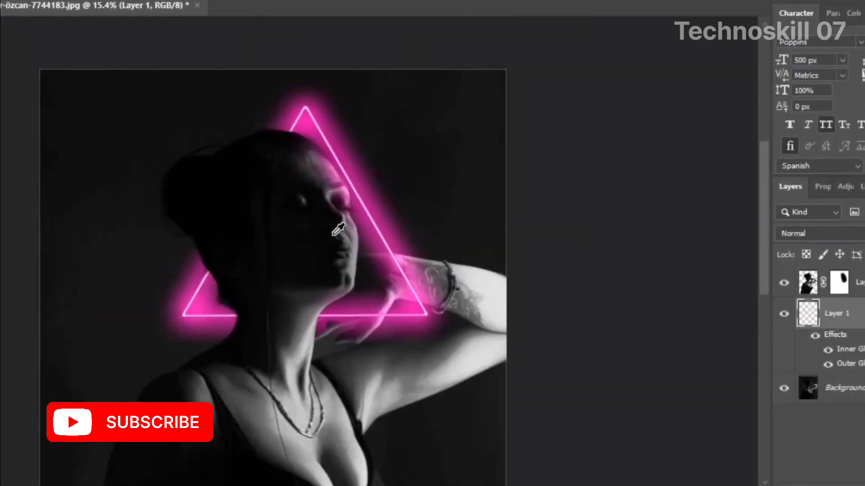
{"action": "scroll", "coordinate": [338, 229], "scroll_direction": "down", "scroll_amount": 3}
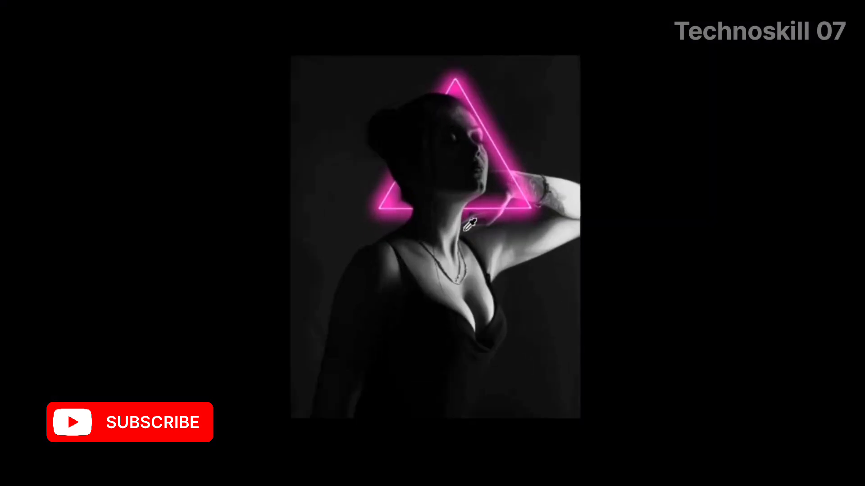